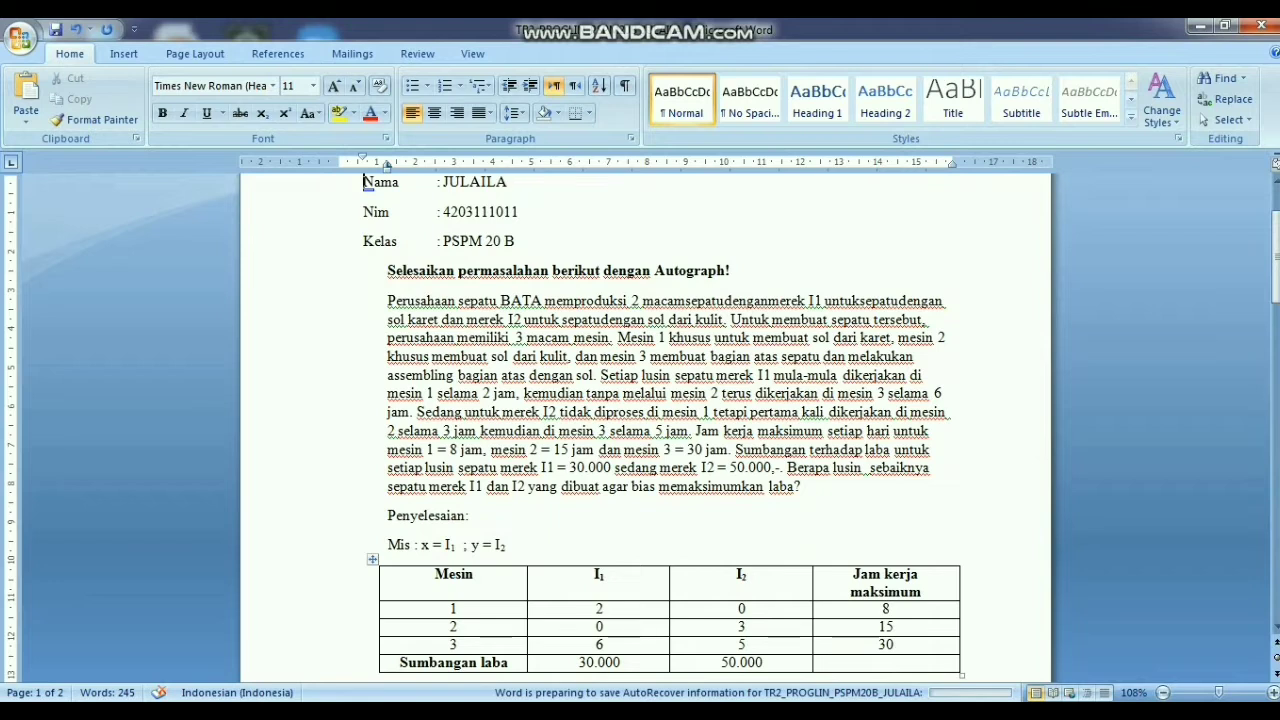
Read through the shoe production problem statement and the table of machine hours and profit contributions.
{"action": "left_click", "coordinate": [363, 241]}
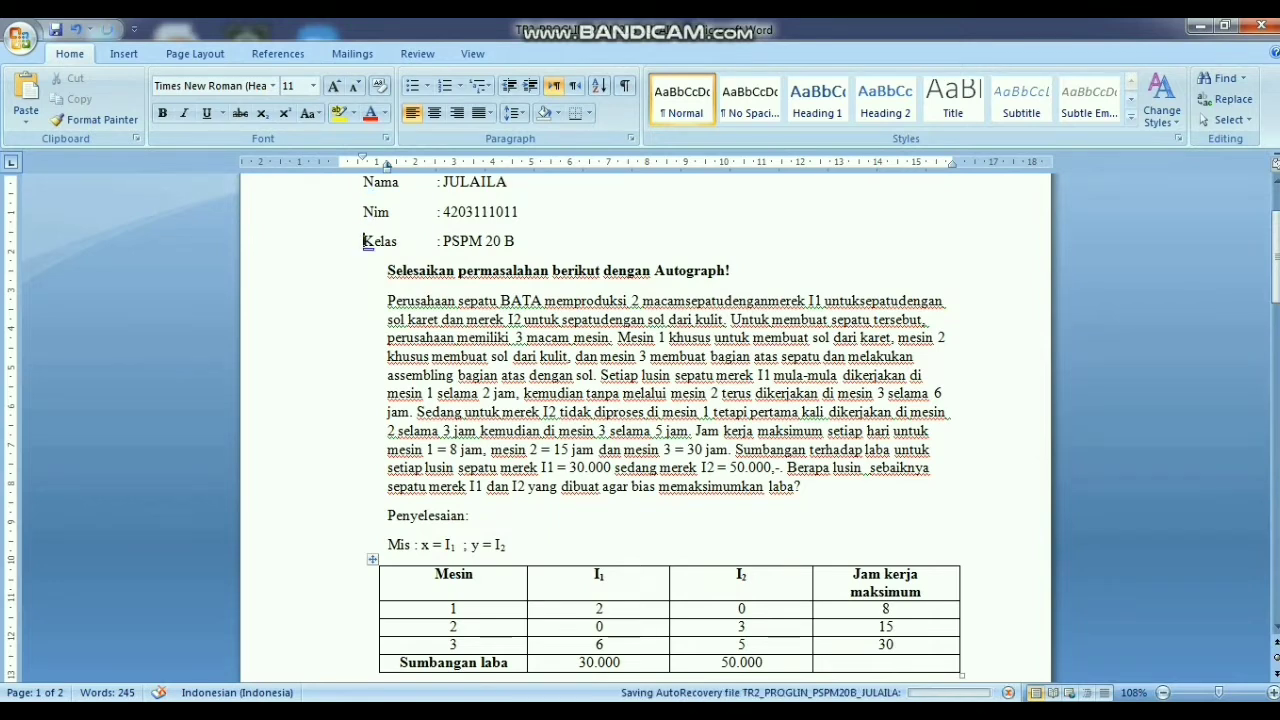
{"action": "key", "text": "Down"}
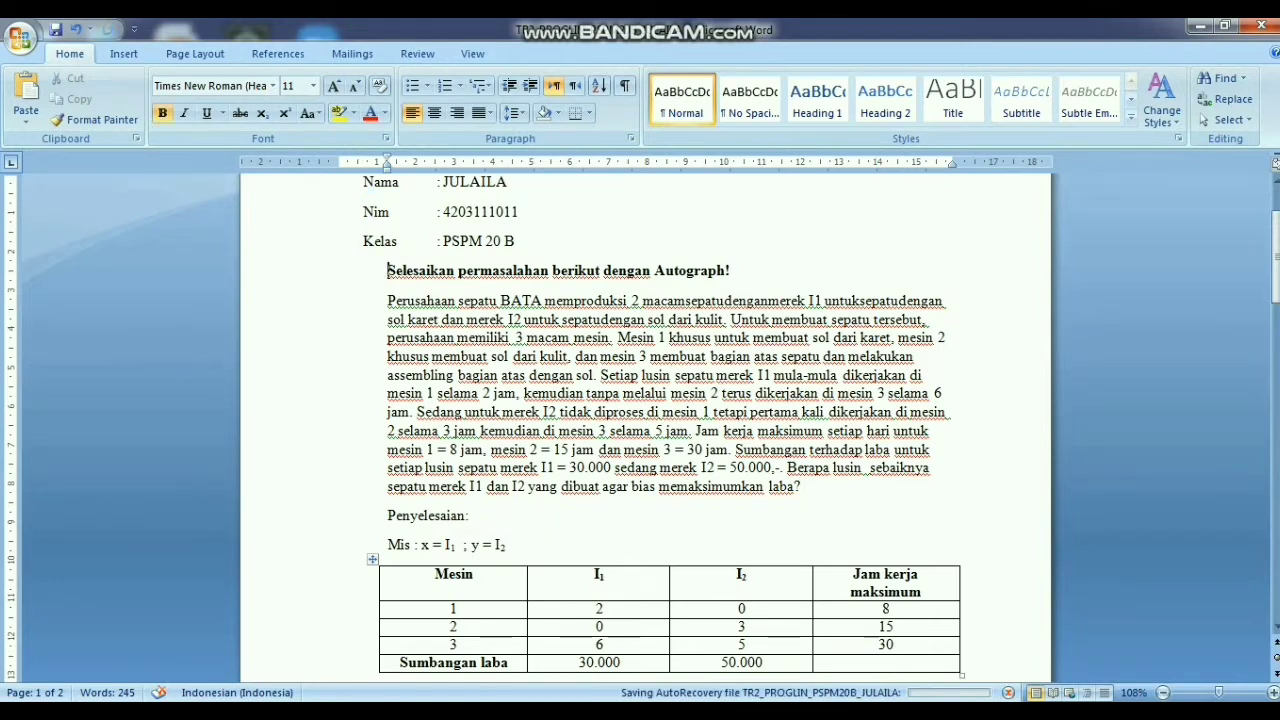
{"action": "key", "text": "Down"}
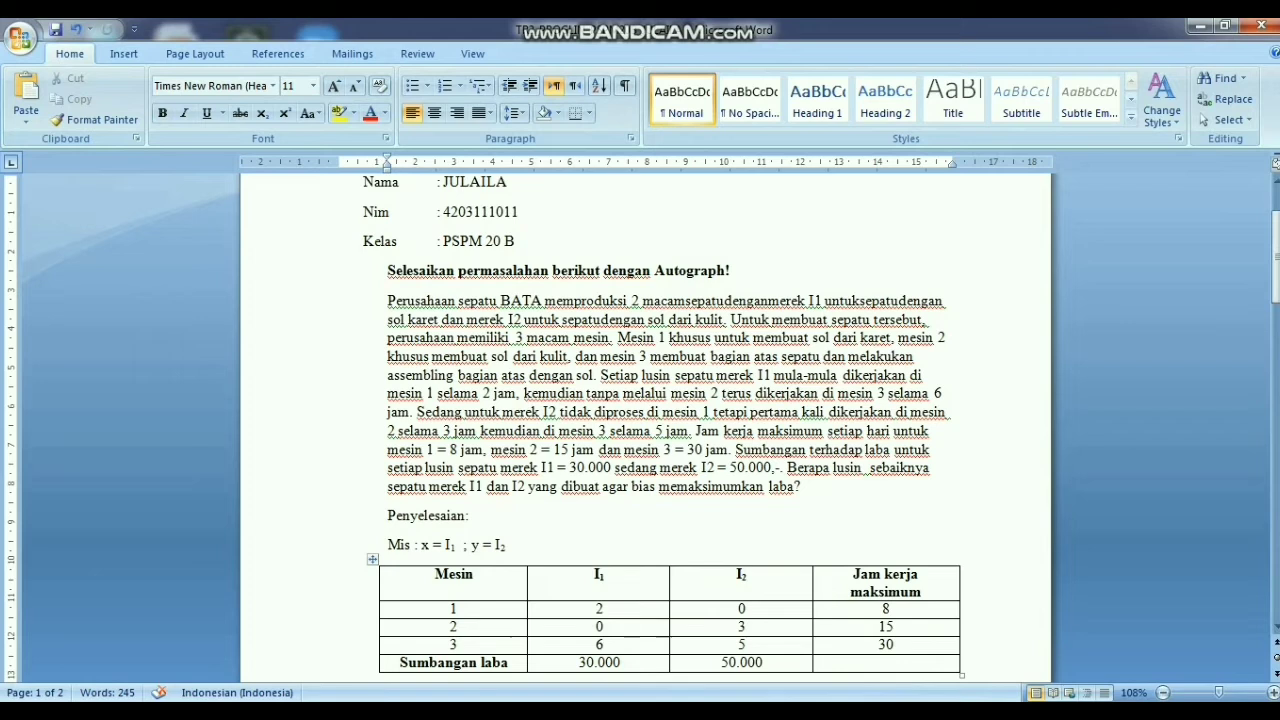
{"action": "key", "text": "Down"}
{"action": "key", "text": "Down"}
{"action": "key", "text": "Down"}
{"action": "key", "text": "Down"}
{"action": "key", "text": "Down"}
{"action": "key", "text": "Down"}
{"action": "key", "text": "Down"}
{"action": "key", "text": "Down"}
{"action": "key", "text": "Down"}
{"action": "key", "text": "Down"}
{"action": "key", "text": "Down"}
{"action": "key", "text": "Down"}
{"action": "key", "text": "Down"}
{"action": "key", "text": "Down"}
{"action": "key", "text": "Down"}
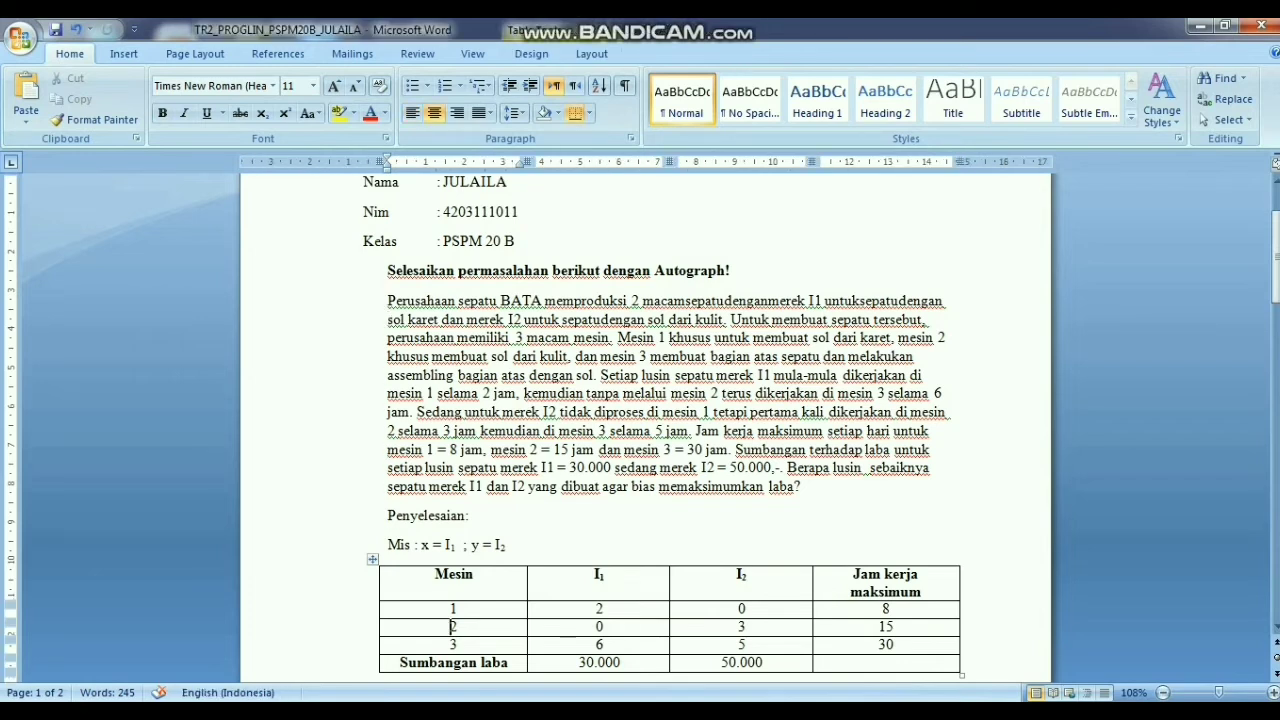
{"action": "key", "text": "Down"}
{"action": "key", "text": "Down"}
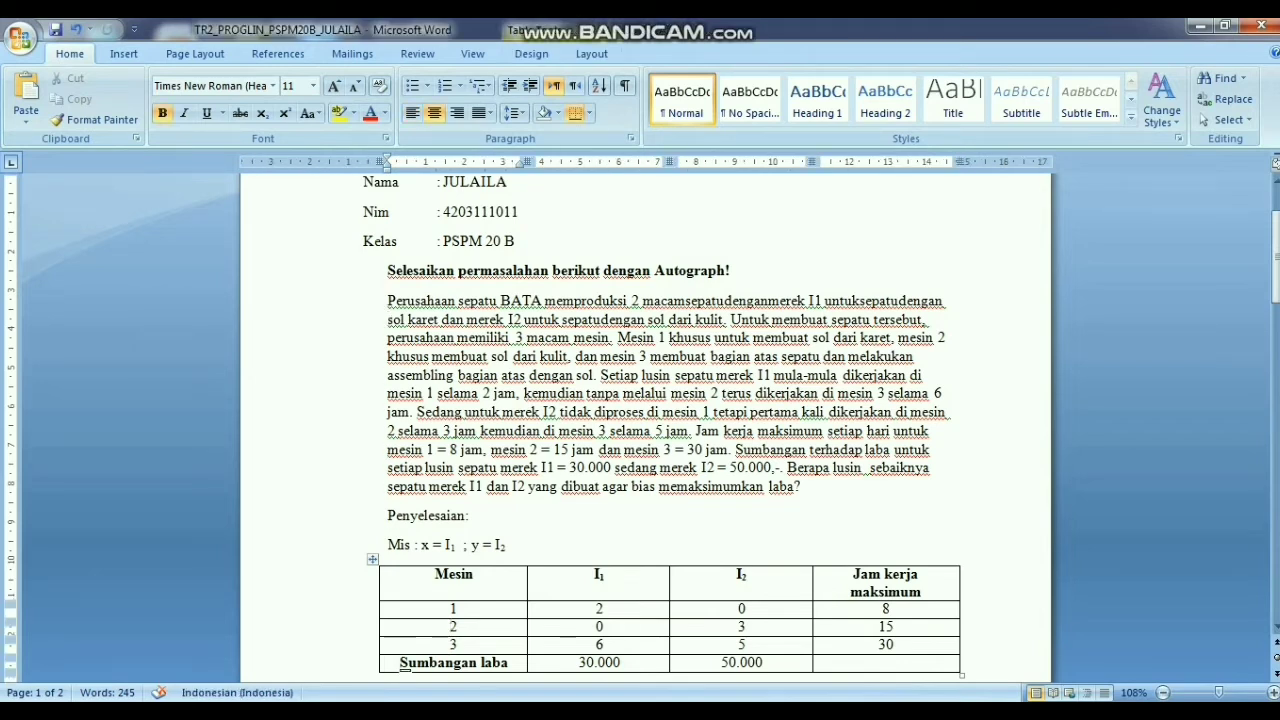
Examine the objective function Z and the machine constraints listed below the table.
{"action": "key", "text": "Down"}
{"action": "key", "text": "Down"}
{"action": "key", "text": "Down"}
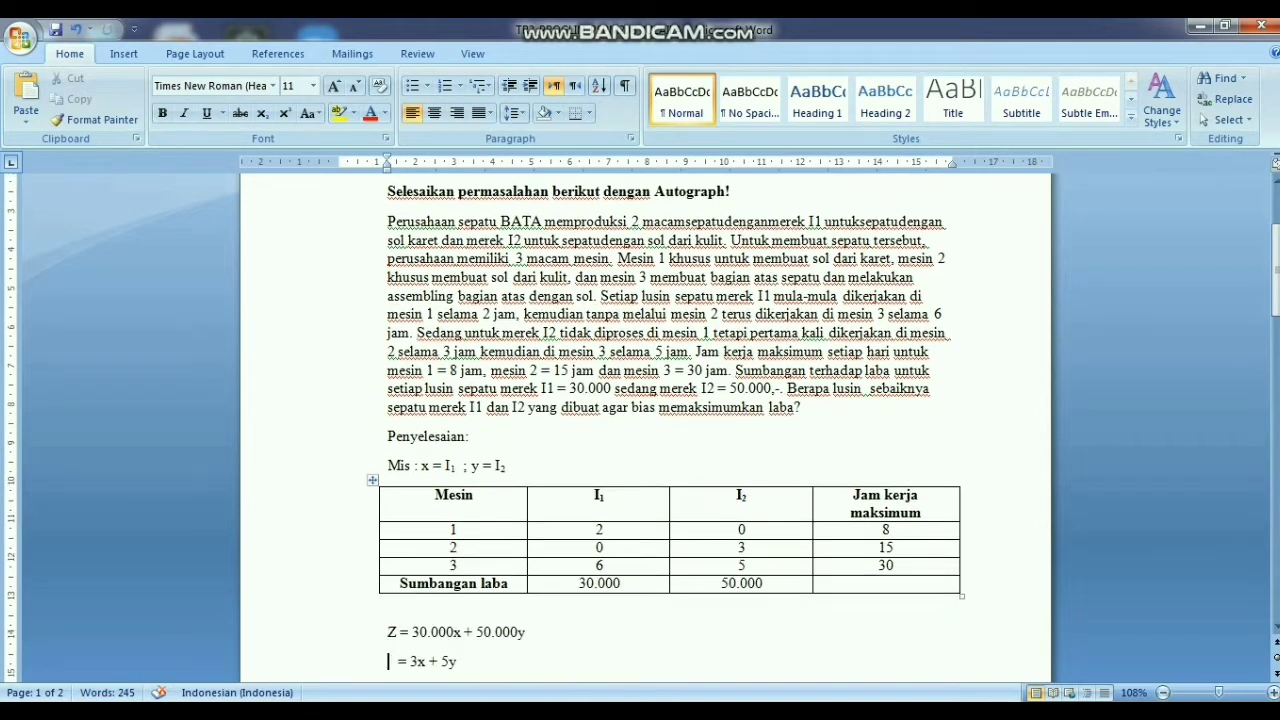
{"action": "key", "text": "Down"}
{"action": "key", "text": "Down"}
{"action": "key", "text": "Down"}
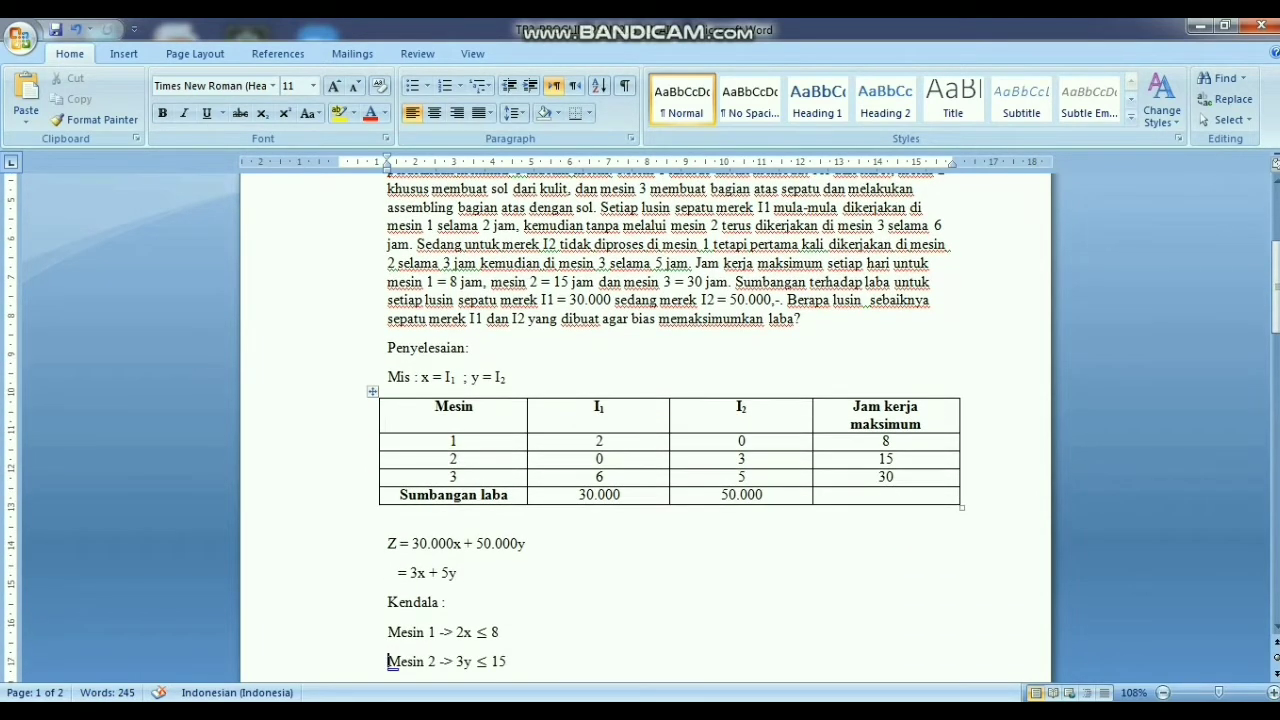
{"action": "key", "text": "Down"}
{"action": "key", "text": "Down"}
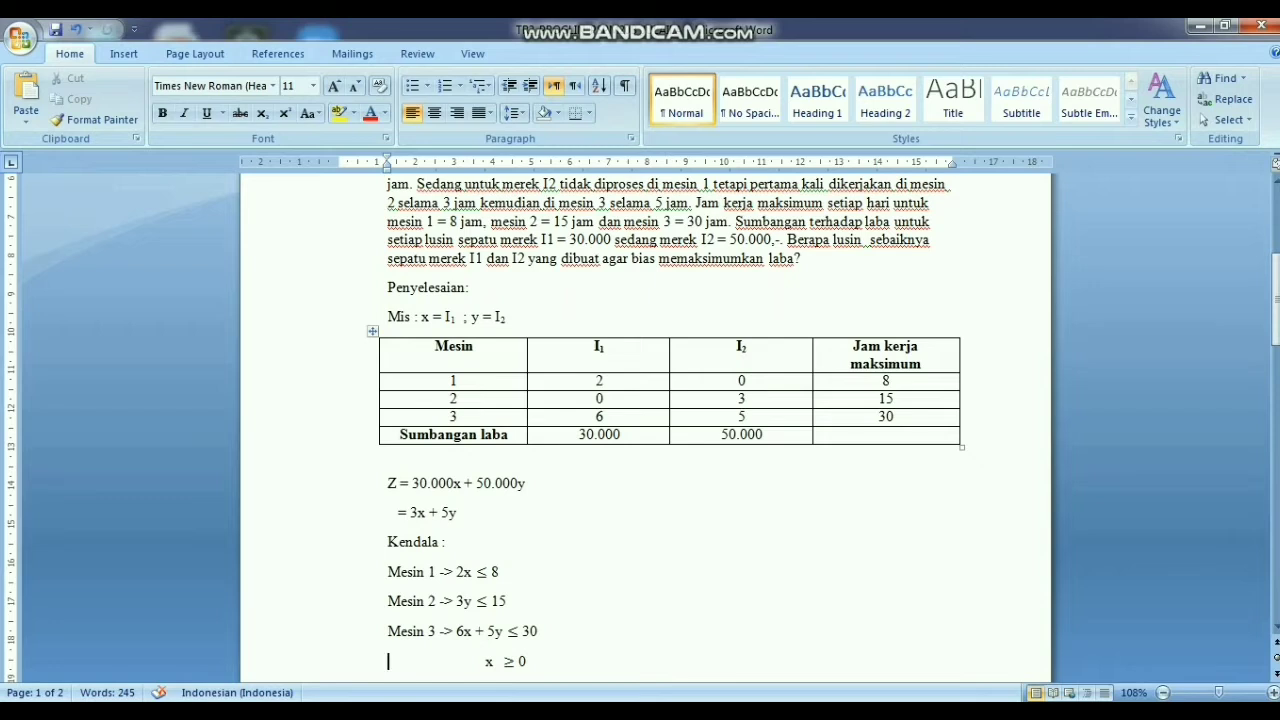
Insert the line "Fungsi maksimum" above the objective function Z = 30.000x + 50.000y.
{"action": "left_click", "coordinate": [389, 484]}
{"action": "type", "text": "fungs"}
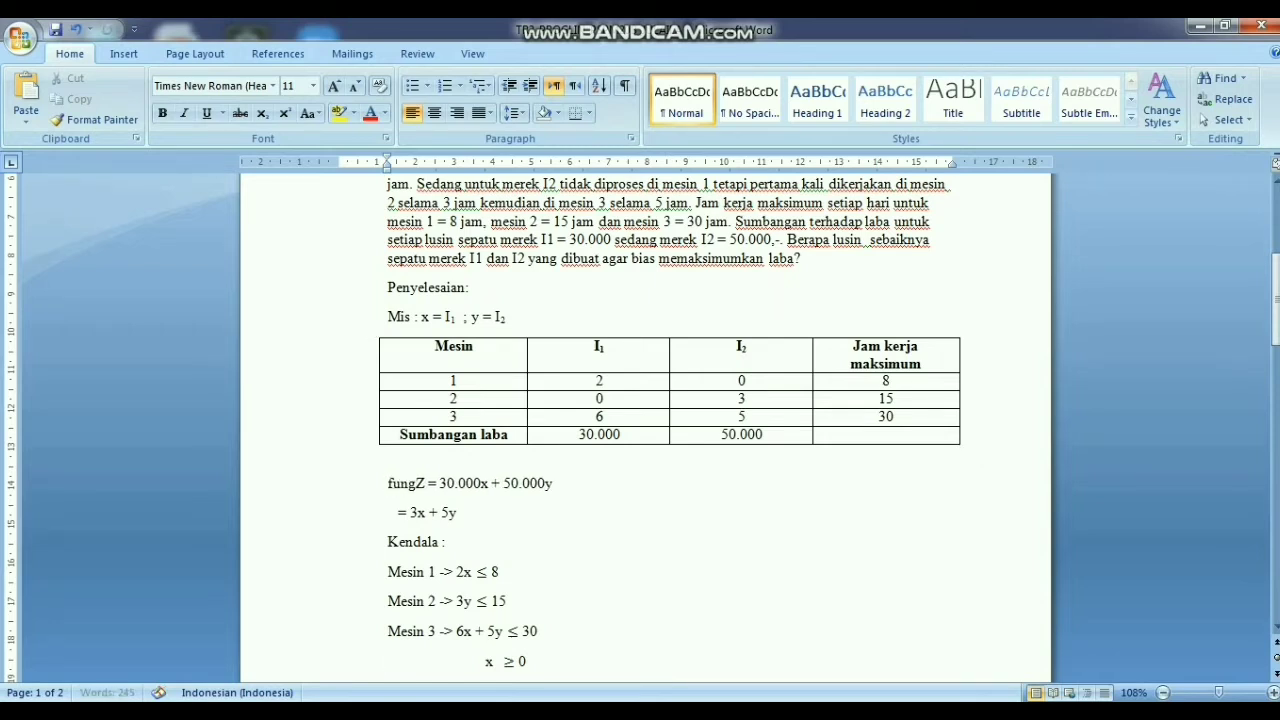
{"action": "type", "text": "i maksimu"}
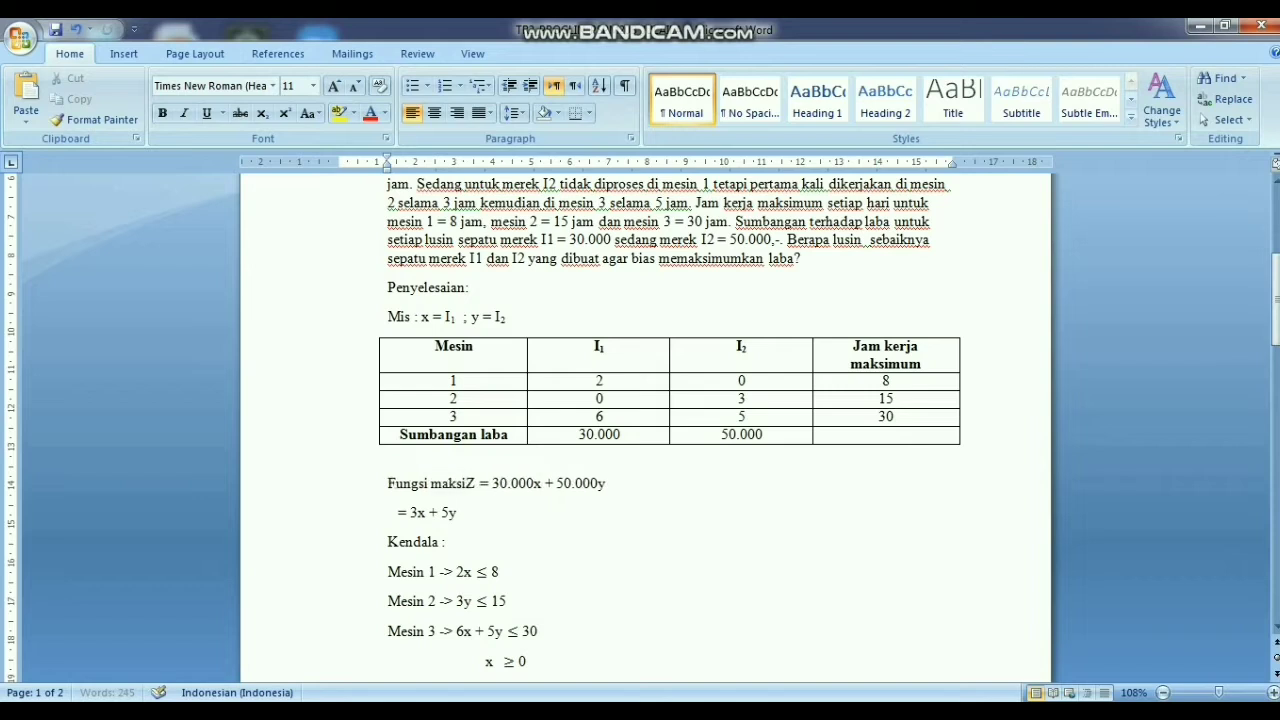
{"action": "type", "text": "m"}
{"action": "key", "text": "Return"}
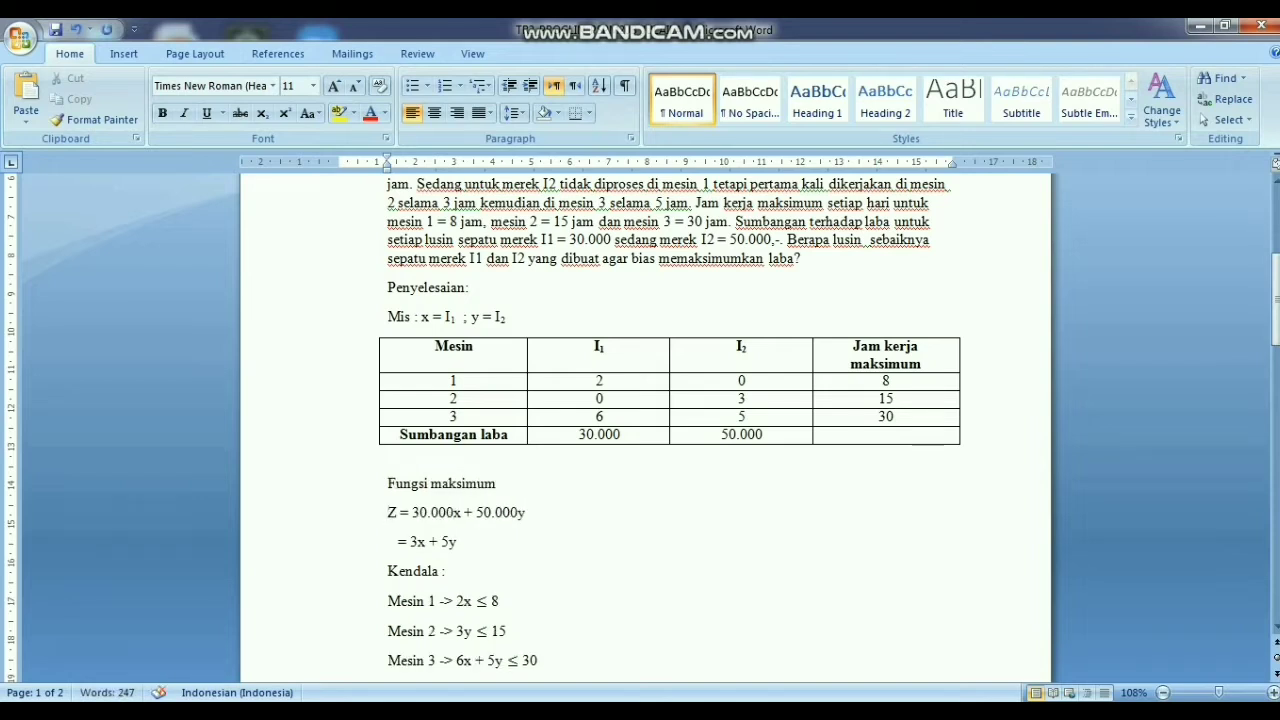
Review the list of constraints for the three machines and the conditions on x and y.
{"action": "key", "text": "Down"}
{"action": "key", "text": "Down"}
{"action": "key", "text": "Down"}
{"action": "key", "text": "Down"}
{"action": "key", "text": "Down"}
{"action": "key", "text": "Down"}
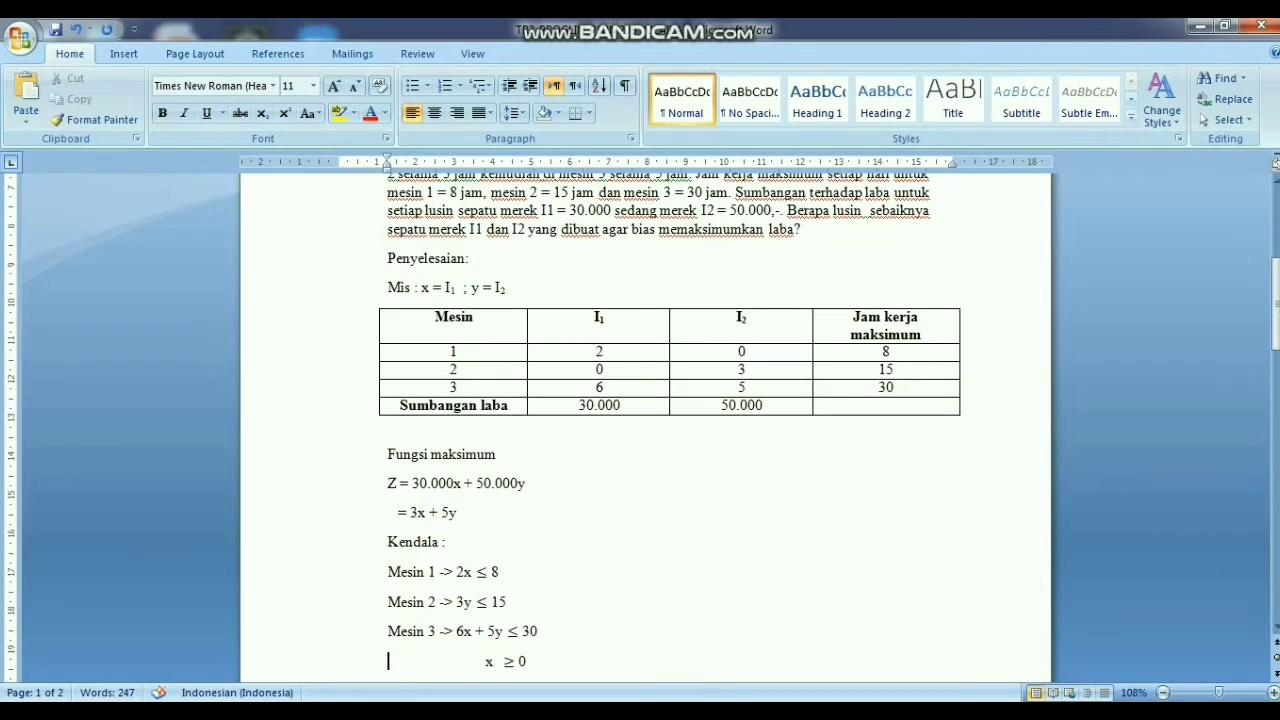
{"action": "key", "text": "Down"}
{"action": "key", "text": "Down"}
{"action": "key", "text": "Up"}
{"action": "key", "text": "Up"}
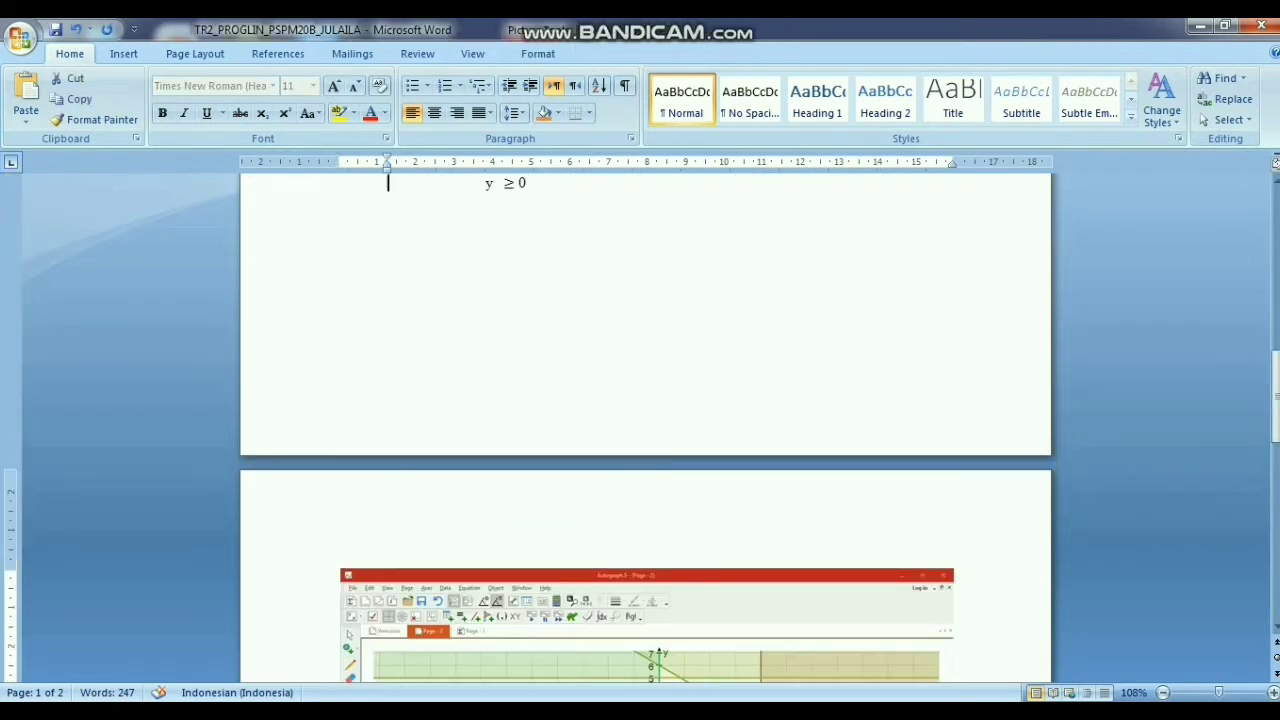
{"action": "key", "text": "Up"}
{"action": "key", "text": "Up"}
{"action": "key", "text": "Up"}
{"action": "key", "text": "Up"}
{"action": "key", "text": "Up"}
{"action": "key", "text": "Up"}
{"action": "key", "text": "Up"}
{"action": "key", "text": "Up"}
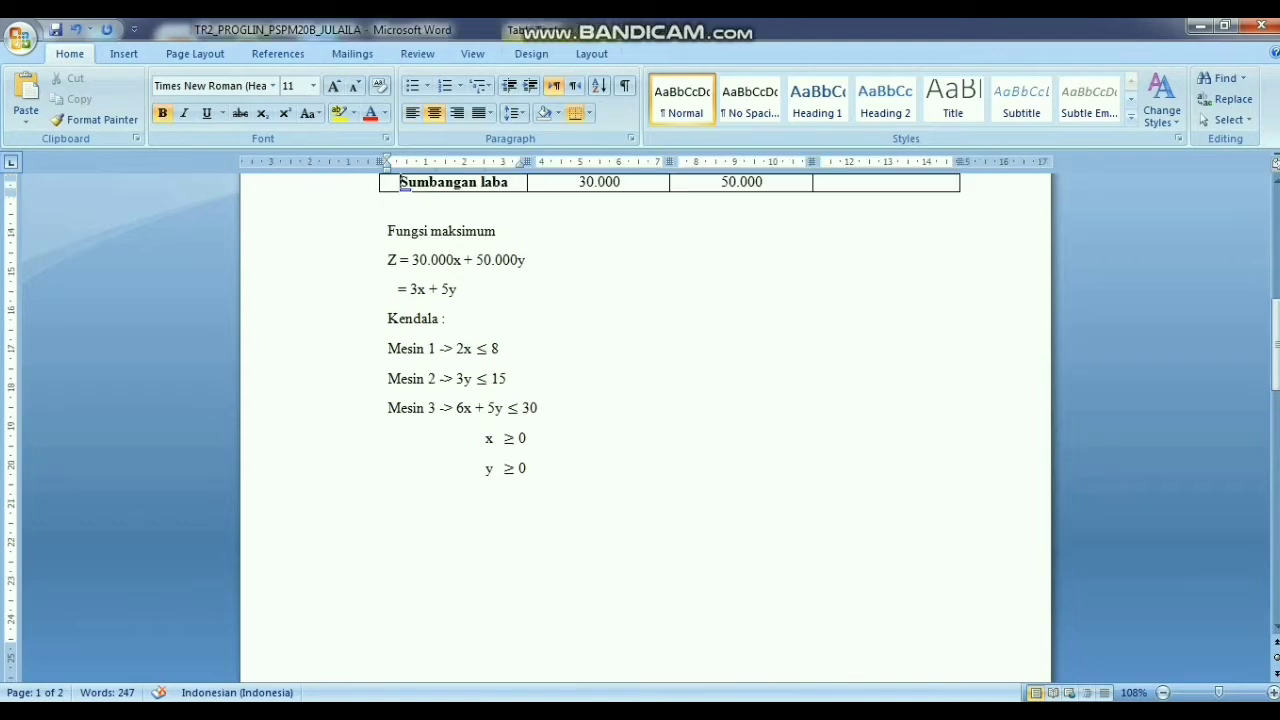
Switch to Autograph and plot the machine 1 constraint 2x≤8 on the graph page.
{"action": "mouse_move", "coordinate": [550, 710]}
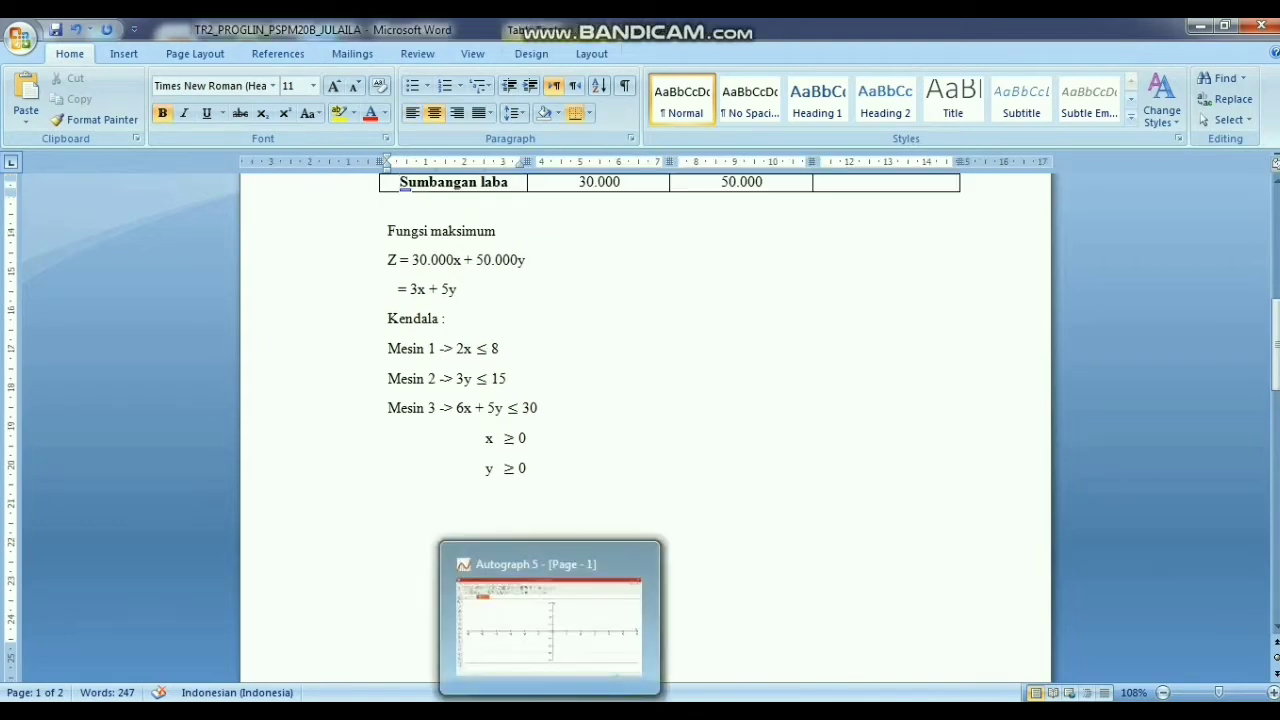
{"action": "left_click", "coordinate": [550, 625]}
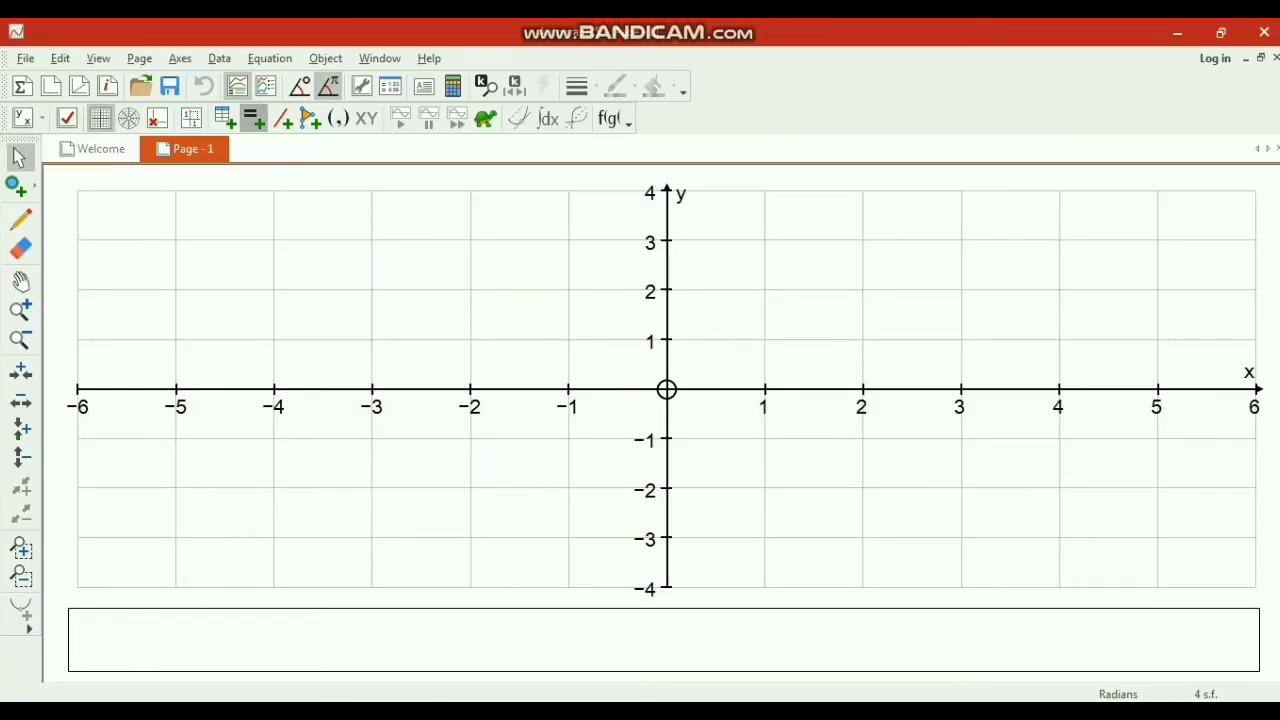
{"action": "left_click", "coordinate": [253, 118]}
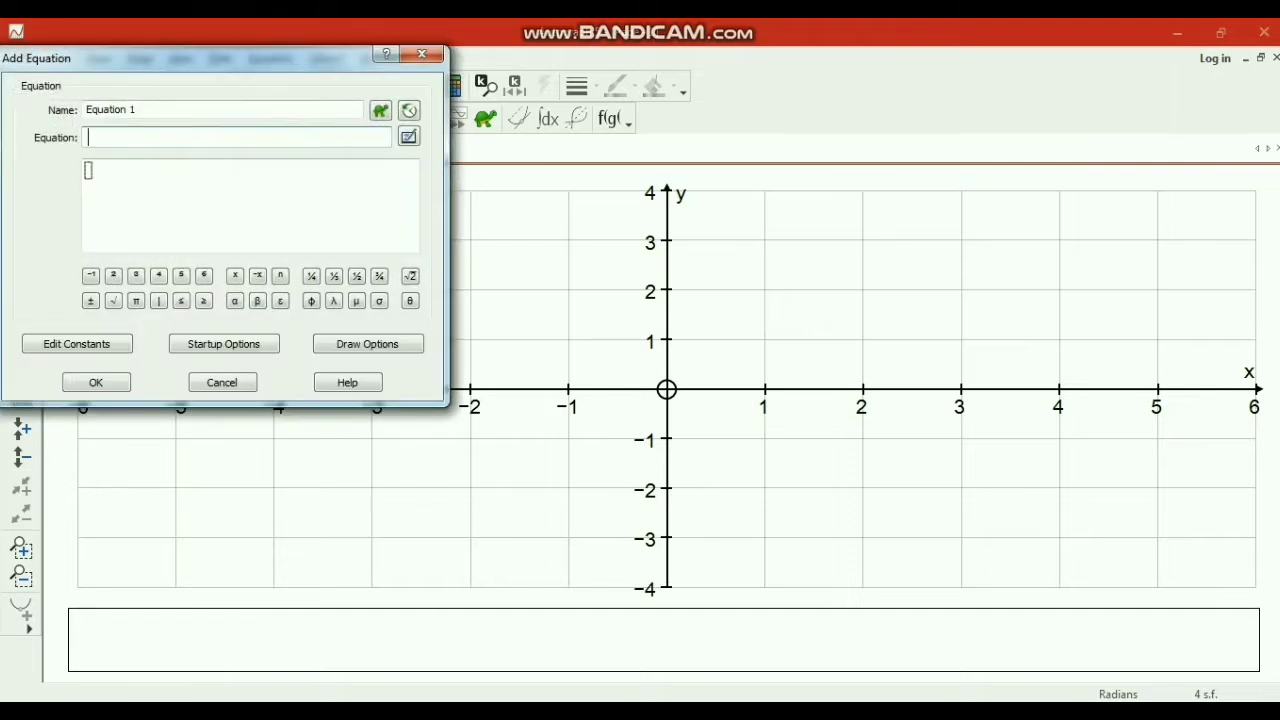
{"action": "type", "text": "2x"}
{"action": "left_click", "coordinate": [181, 301]}
{"action": "type", "text": "8"}
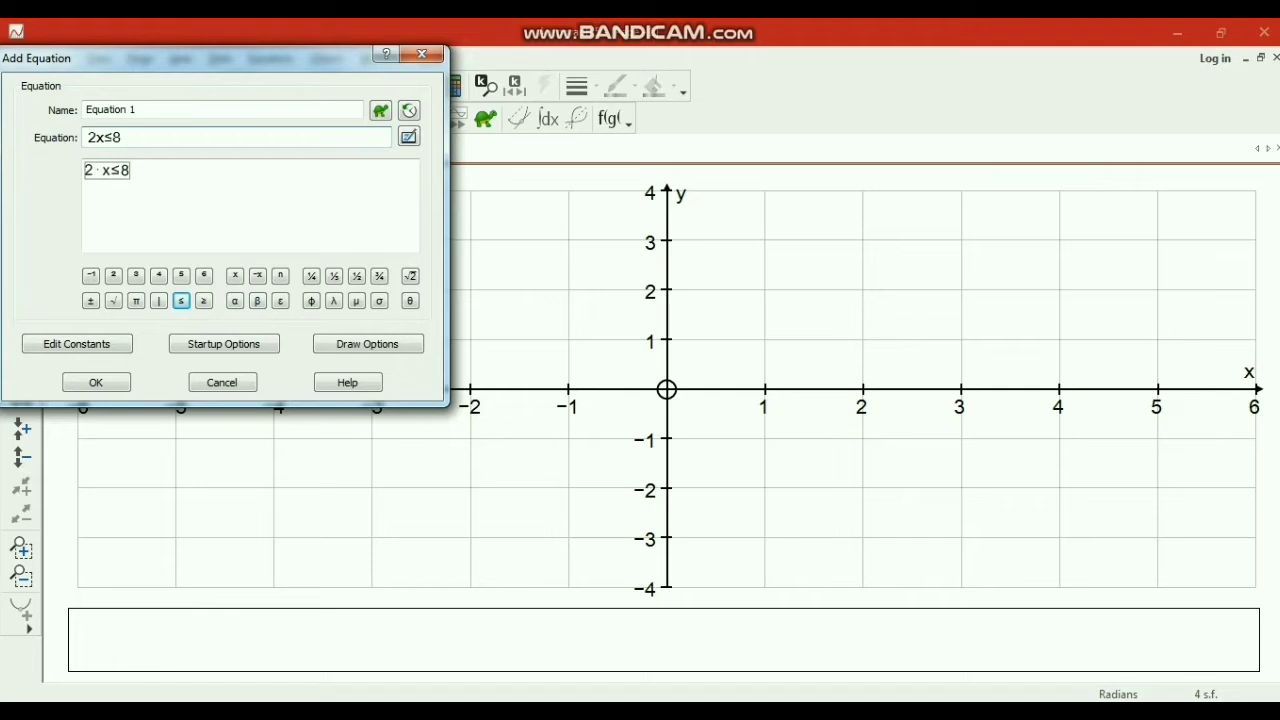
{"action": "key", "text": "Return"}
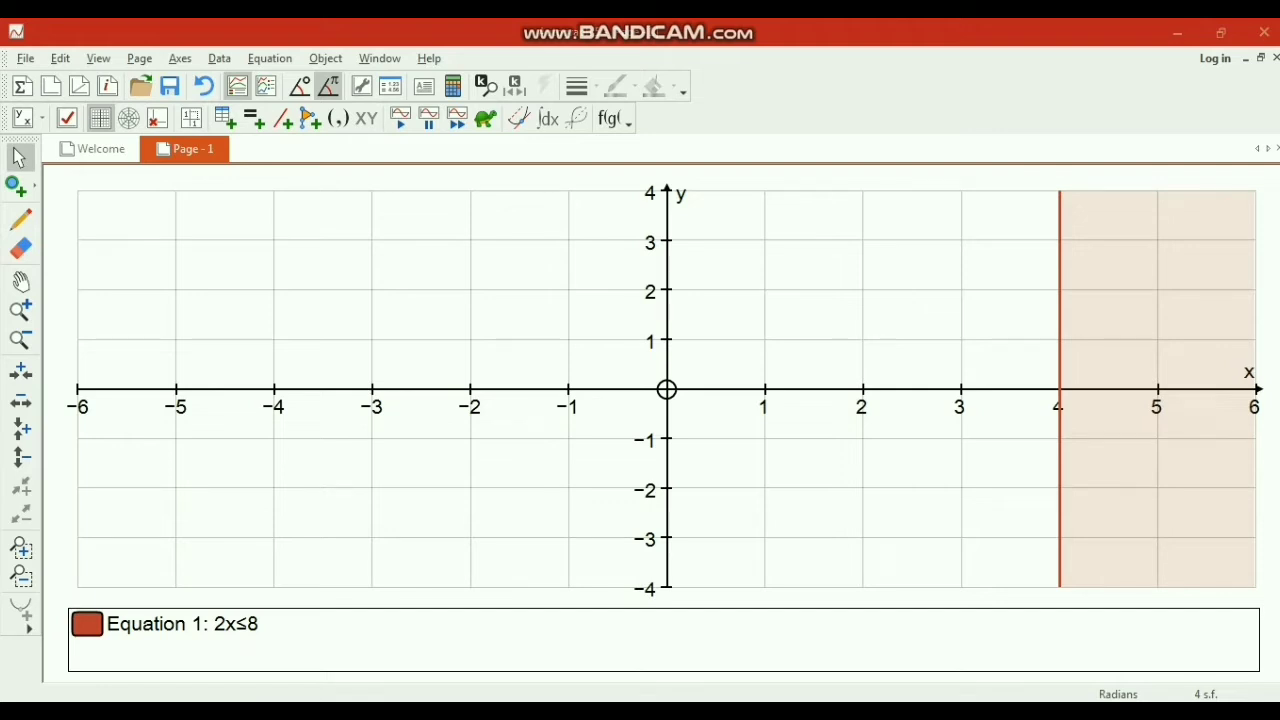
Add the machine 2 constraint 3y≤15 to the graph.
{"action": "left_click", "coordinate": [254, 118]}
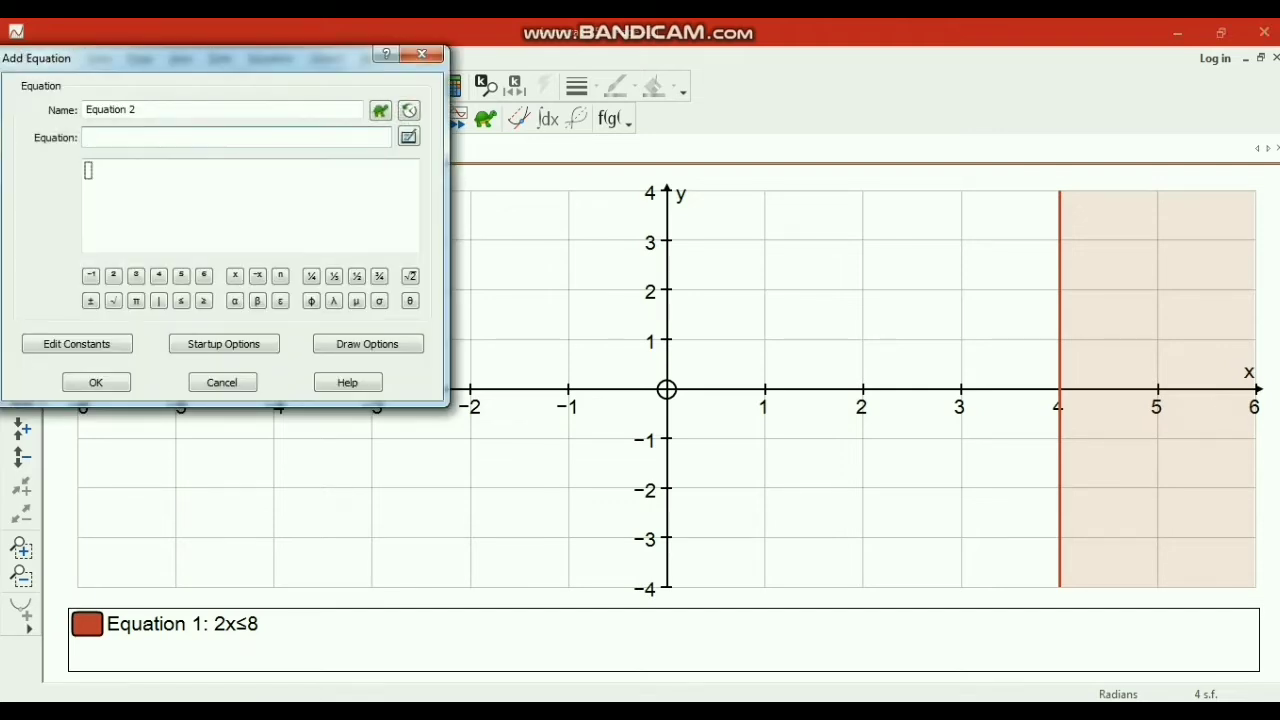
{"action": "type", "text": "3y"}
{"action": "left_click", "coordinate": [181, 300]}
{"action": "type", "text": "15"}
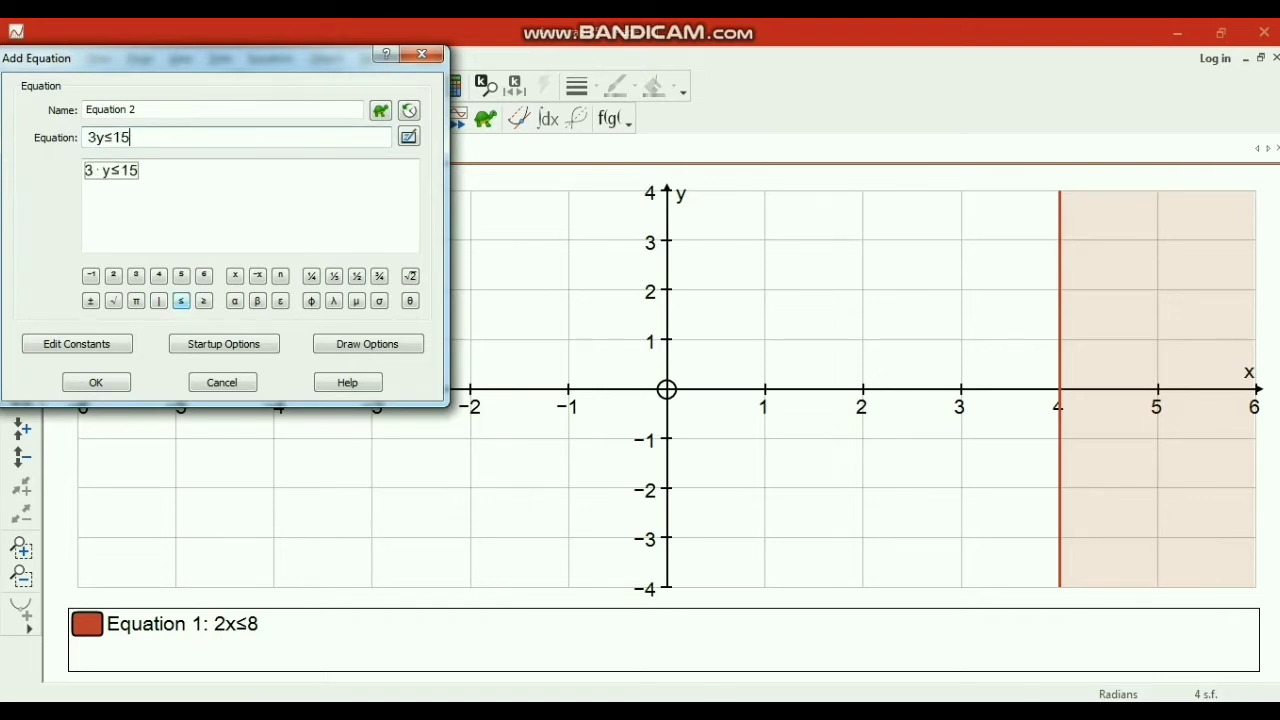
{"action": "key", "text": "Return"}
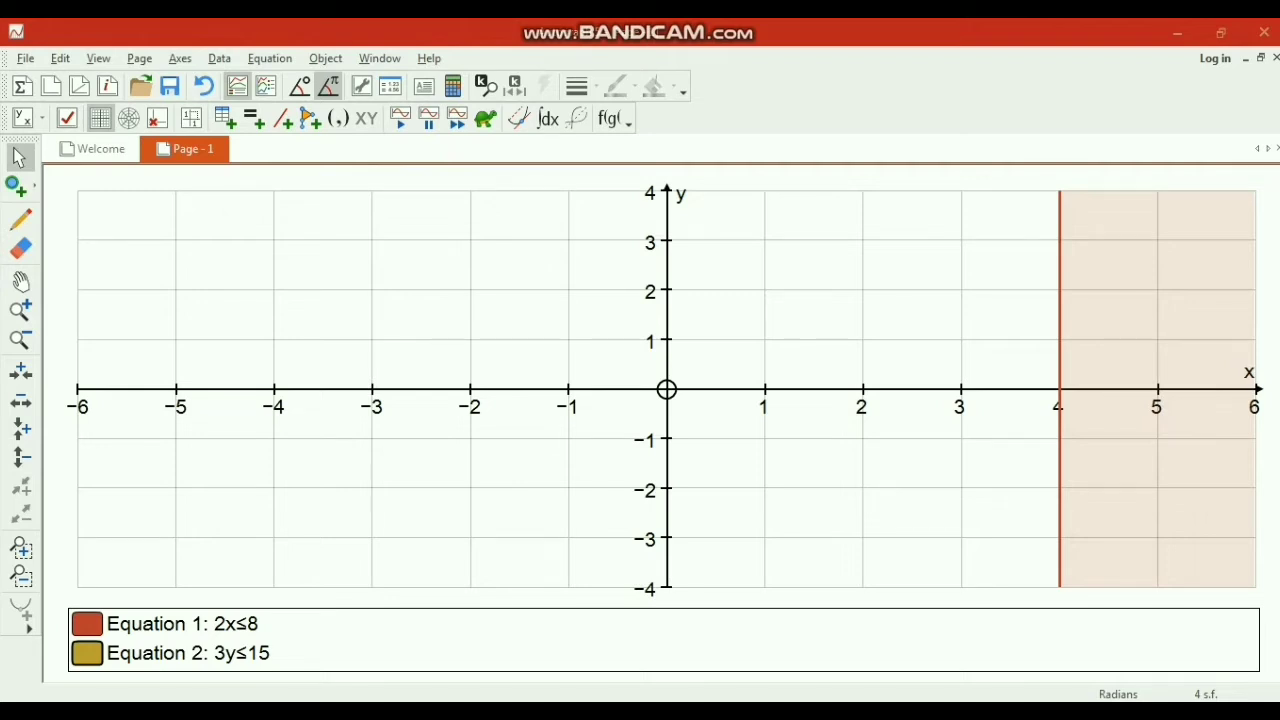
Add the machine 3 constraint 6x+5y≤30 to the graph.
{"action": "left_click", "coordinate": [21, 339]}
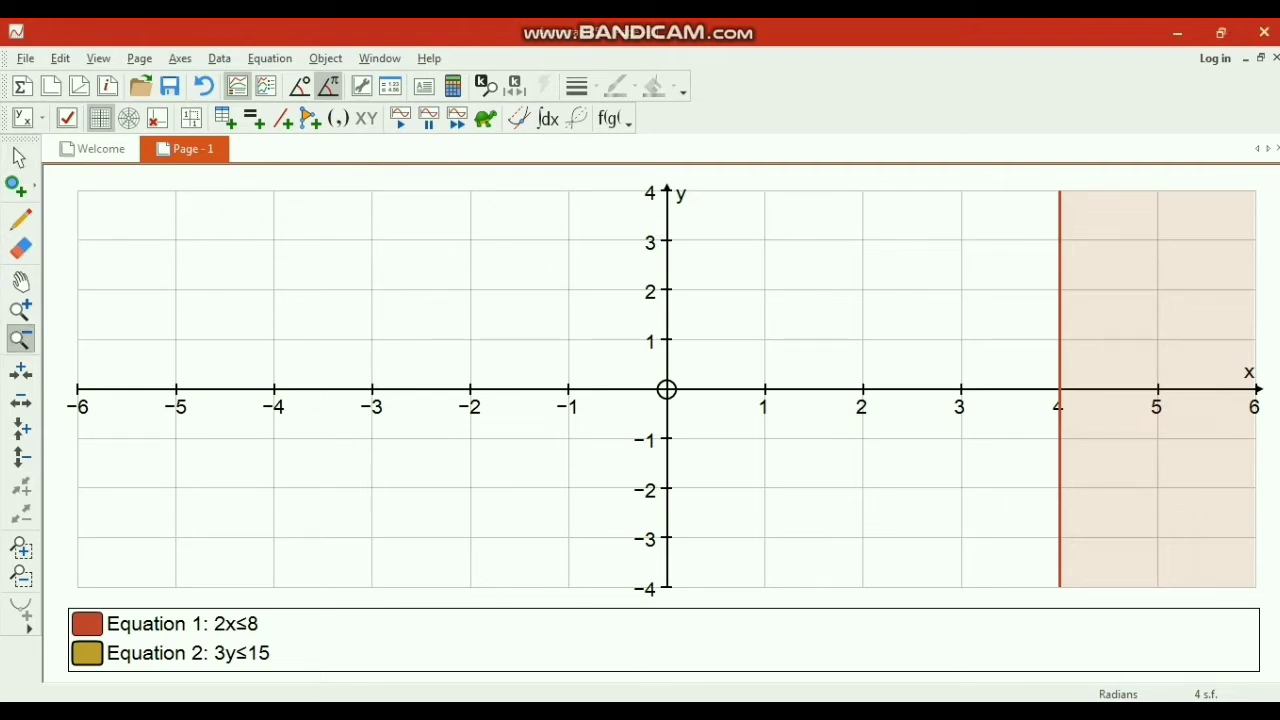
{"action": "left_click", "coordinate": [673, 397]}
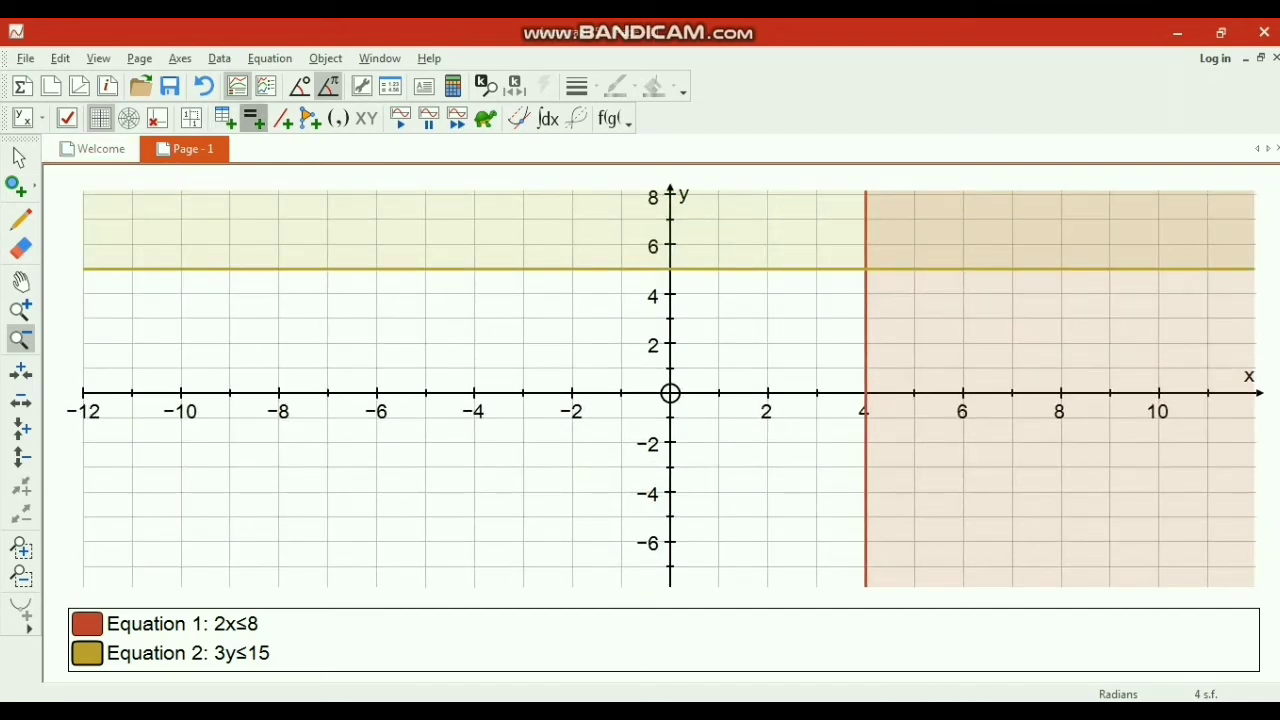
{"action": "left_click", "coordinate": [253, 118]}
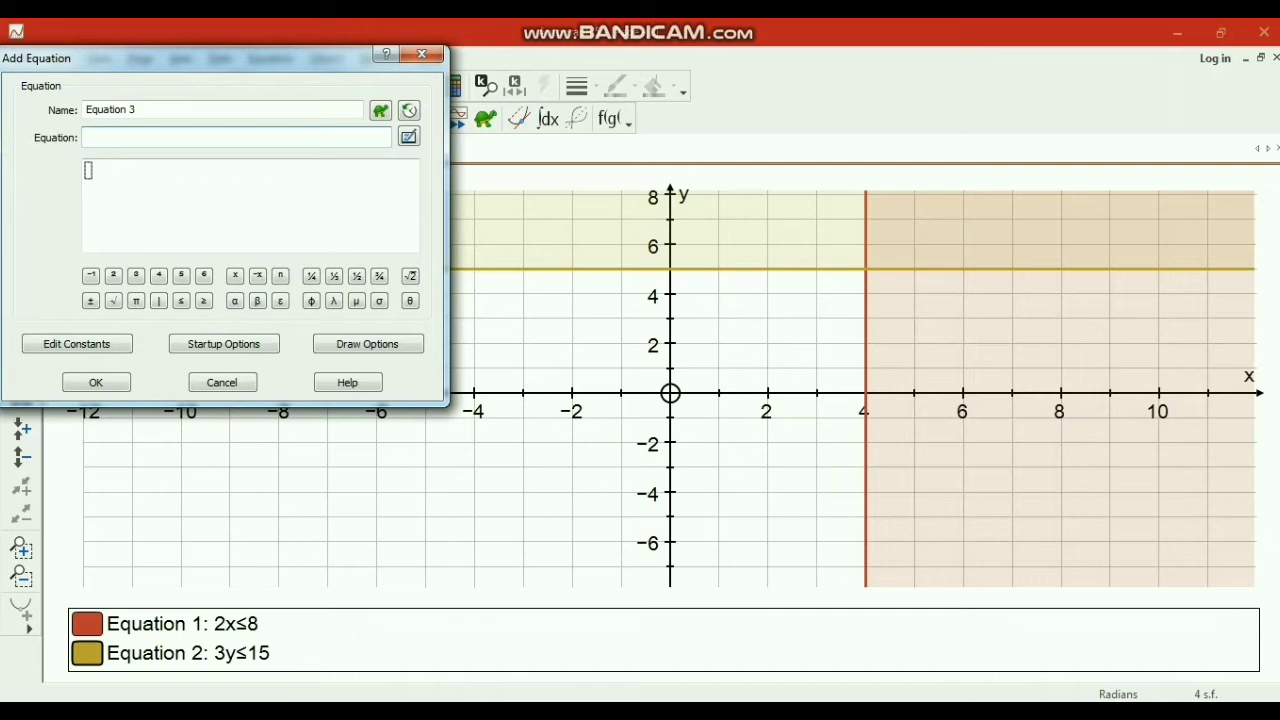
{"action": "type", "text": "6x+5y"}
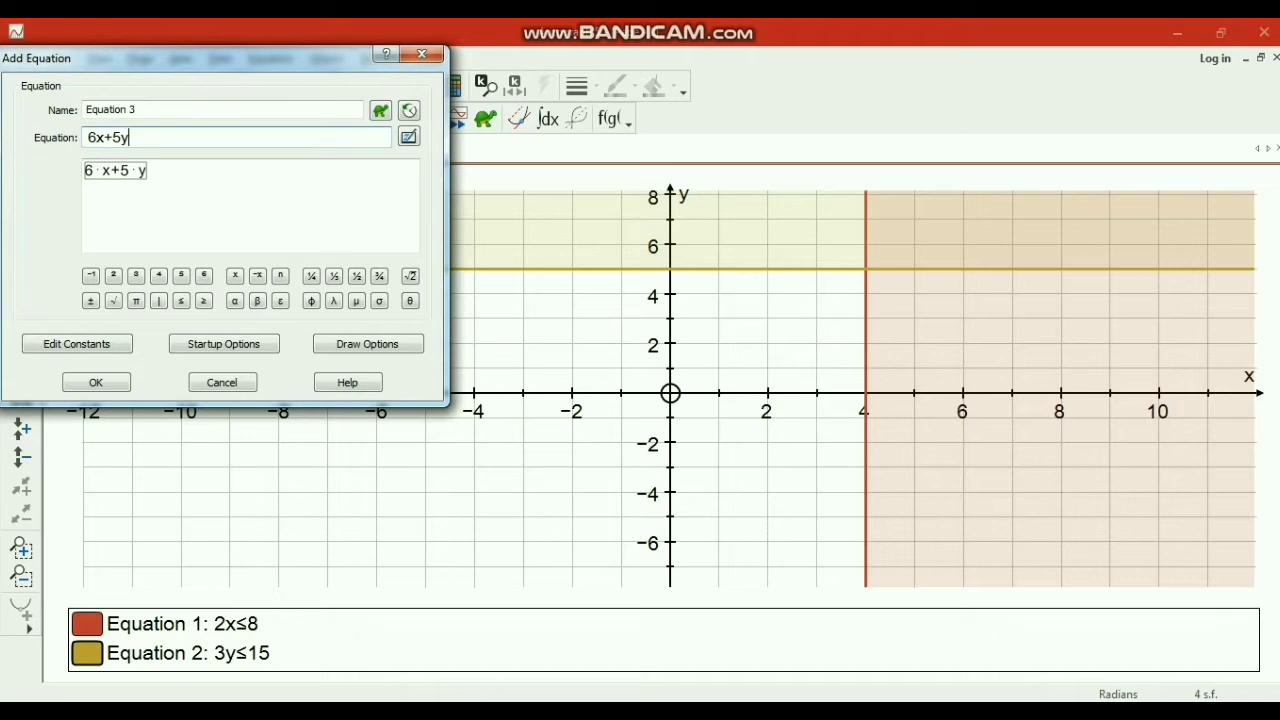
{"action": "left_click", "coordinate": [181, 300]}
{"action": "type", "text": "30"}
{"action": "key", "text": "Return"}
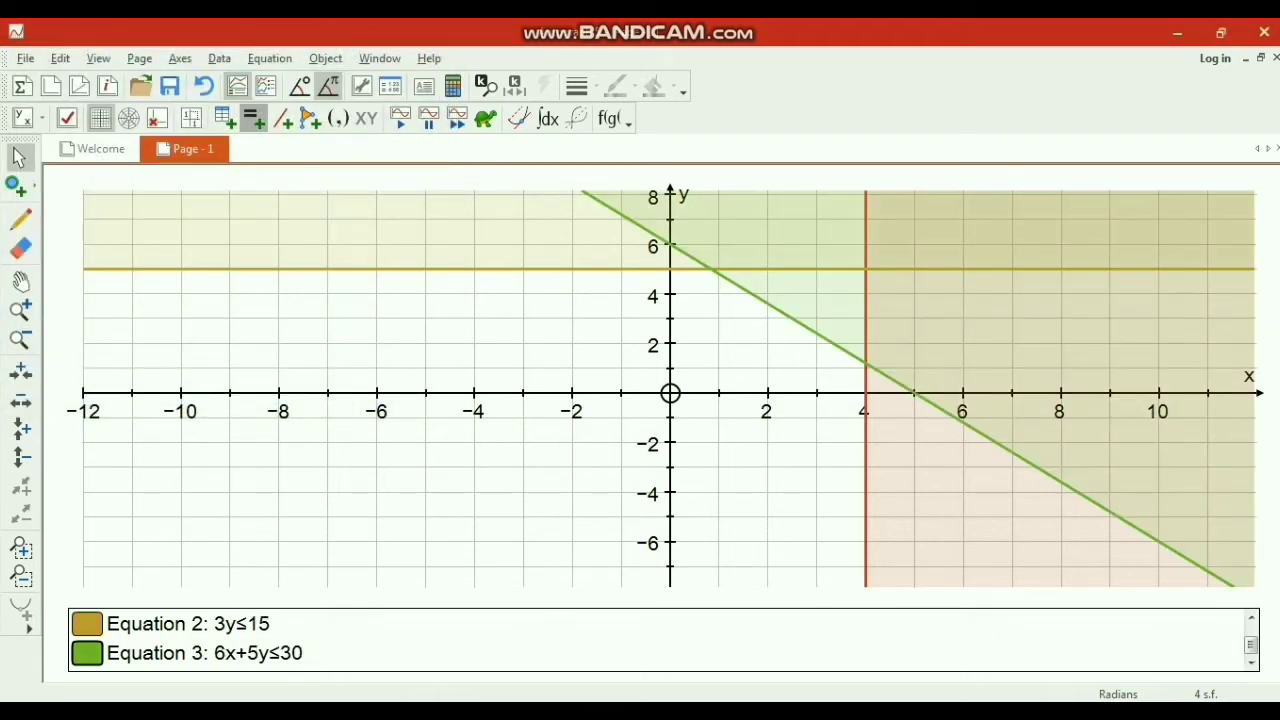
Add the non-negativity constraint x≥0 to the graph.
{"action": "left_click", "coordinate": [253, 118]}
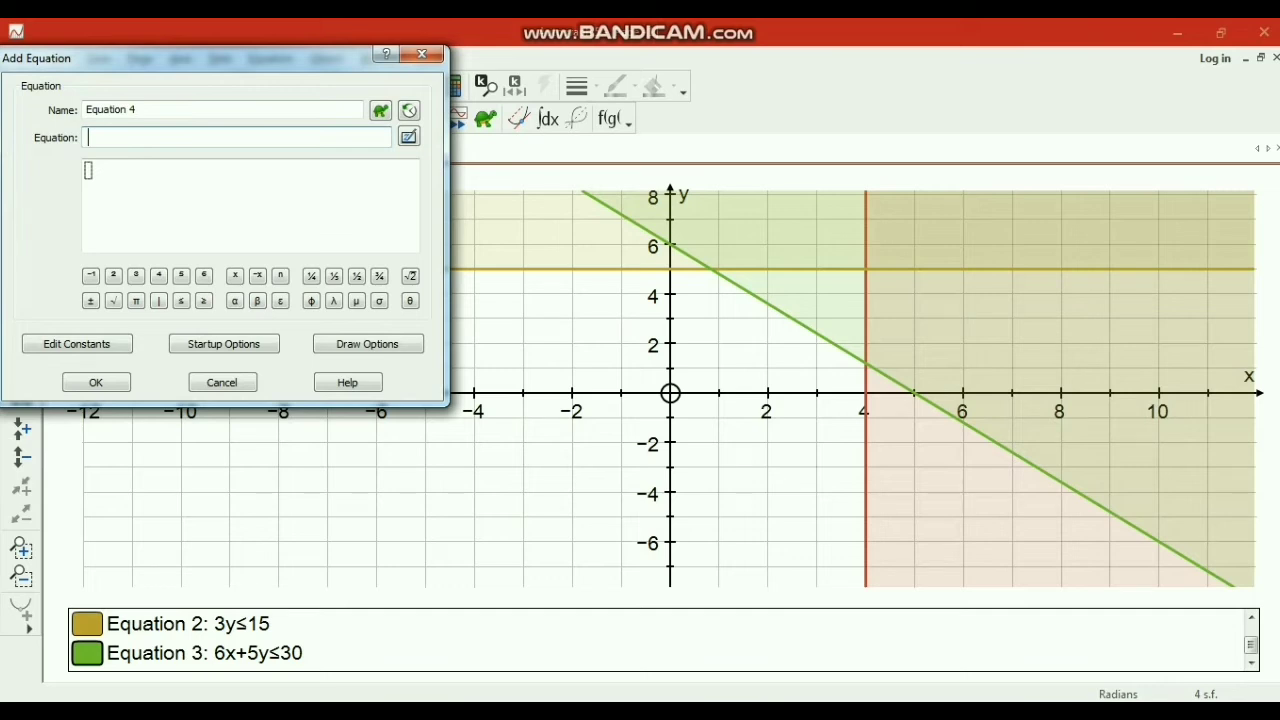
{"action": "type", "text": "x^2"}
{"action": "key", "text": "BackSpace"}
{"action": "left_click", "coordinate": [204, 300]}
{"action": "type", "text": "0"}
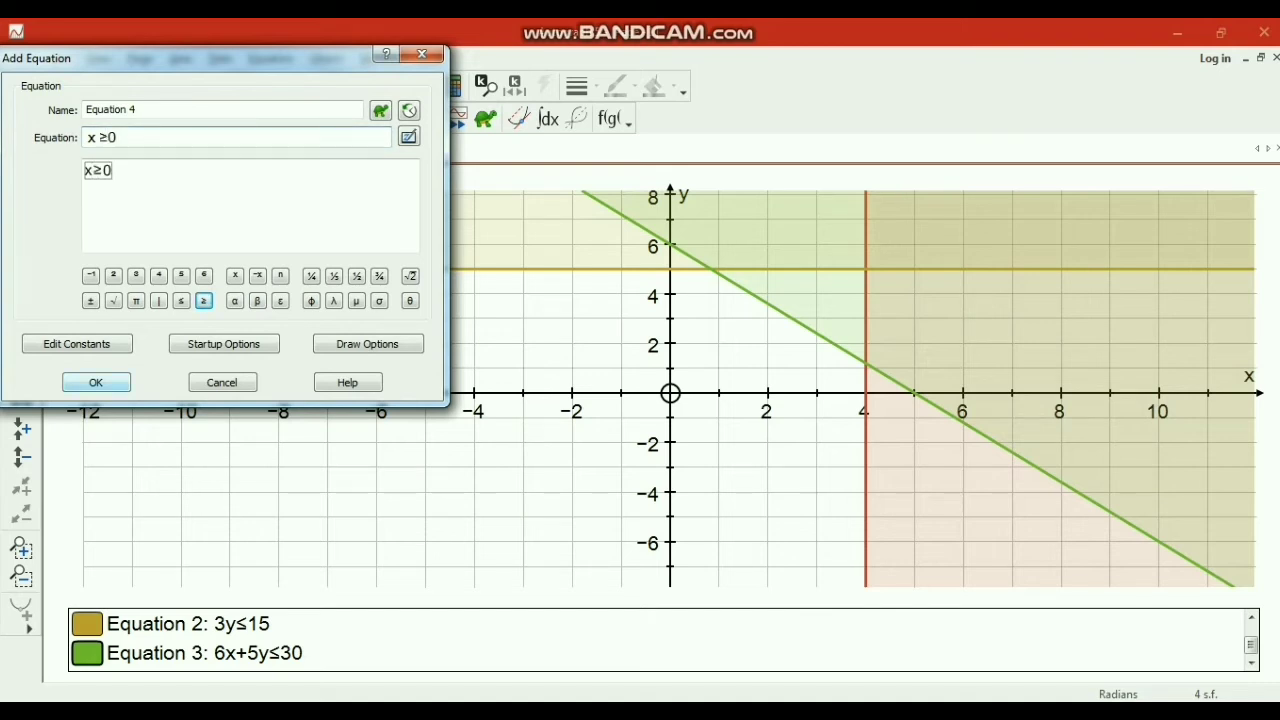
{"action": "key", "text": "Return"}
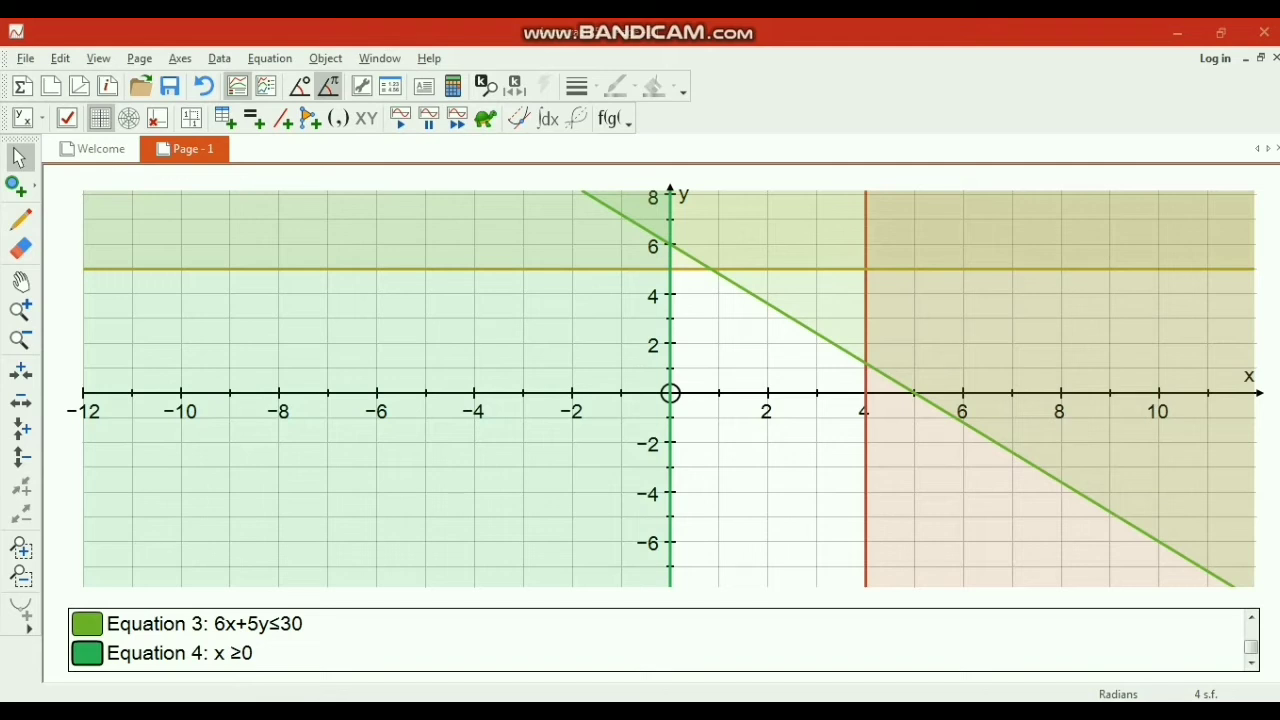
Add the non-negativity constraint y≥0 to the graph.
{"action": "left_click", "coordinate": [254, 118]}
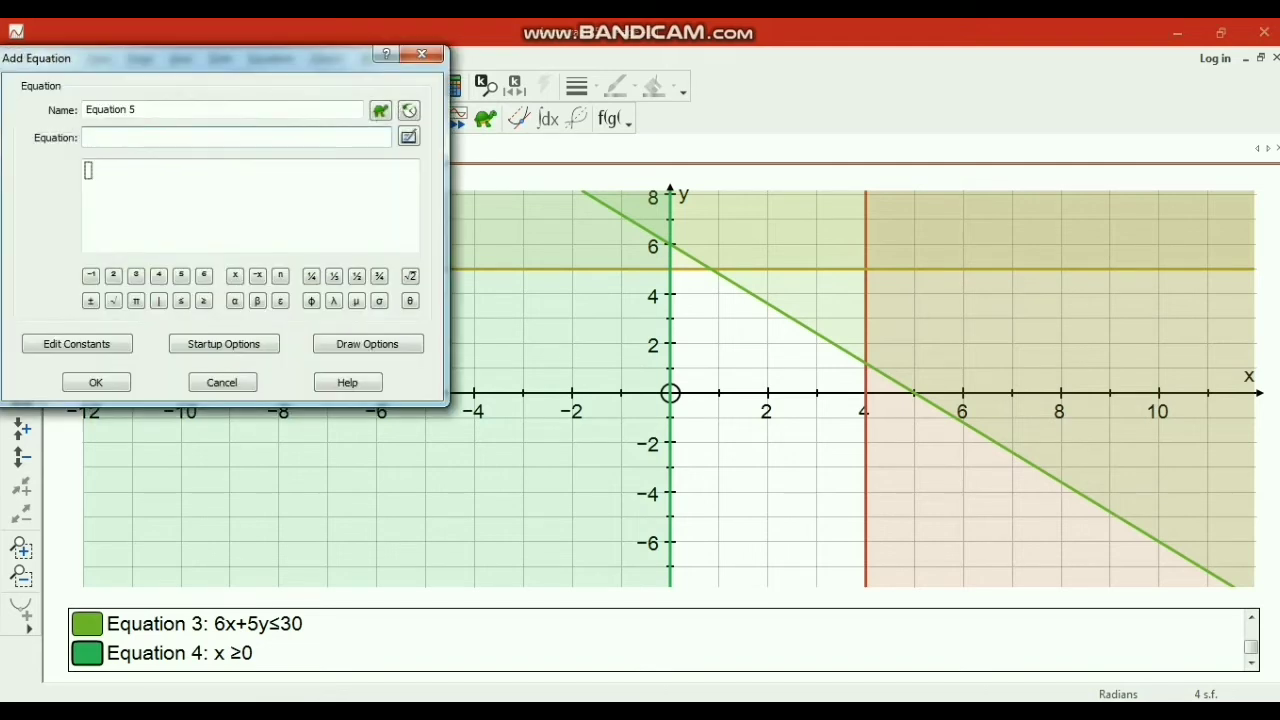
{"action": "type", "text": "y"}
{"action": "left_click", "coordinate": [204, 300]}
{"action": "type", "text": "0"}
{"action": "left_click", "coordinate": [96, 382]}
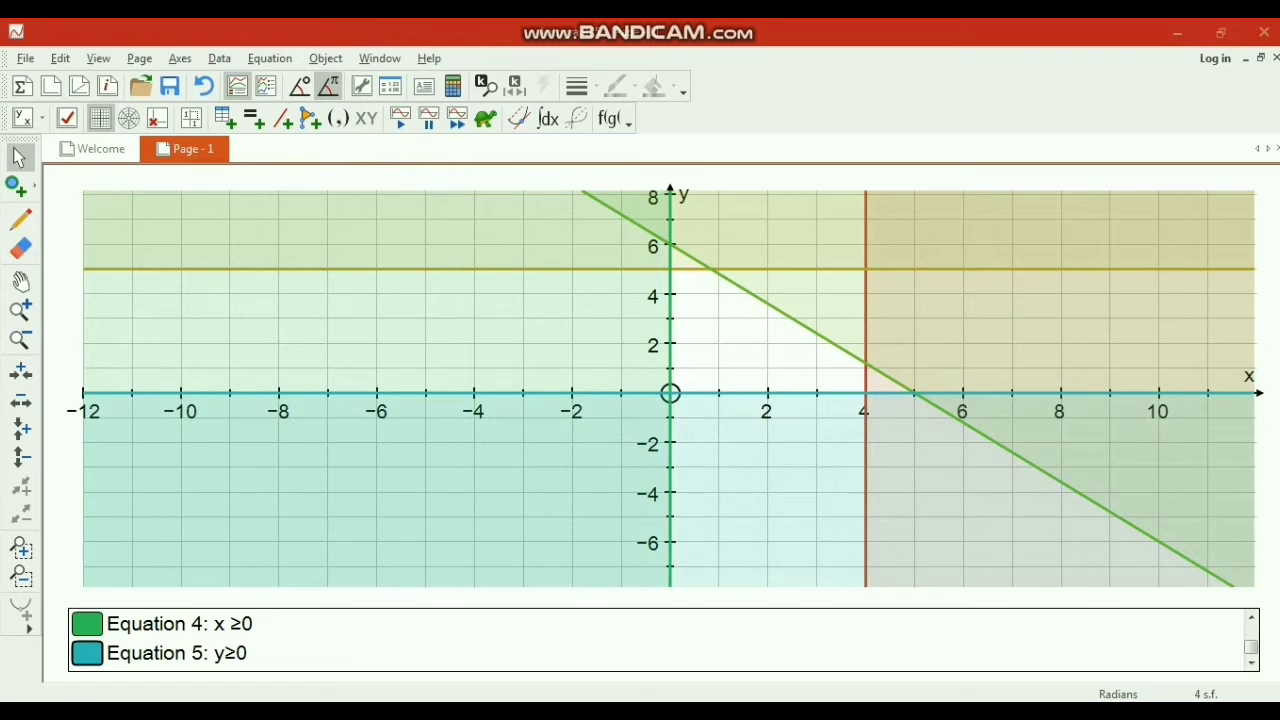
Handwrite the label "HP" inside the unshaded feasible region with the scribble tool.
{"action": "left_click", "coordinate": [21, 219]}
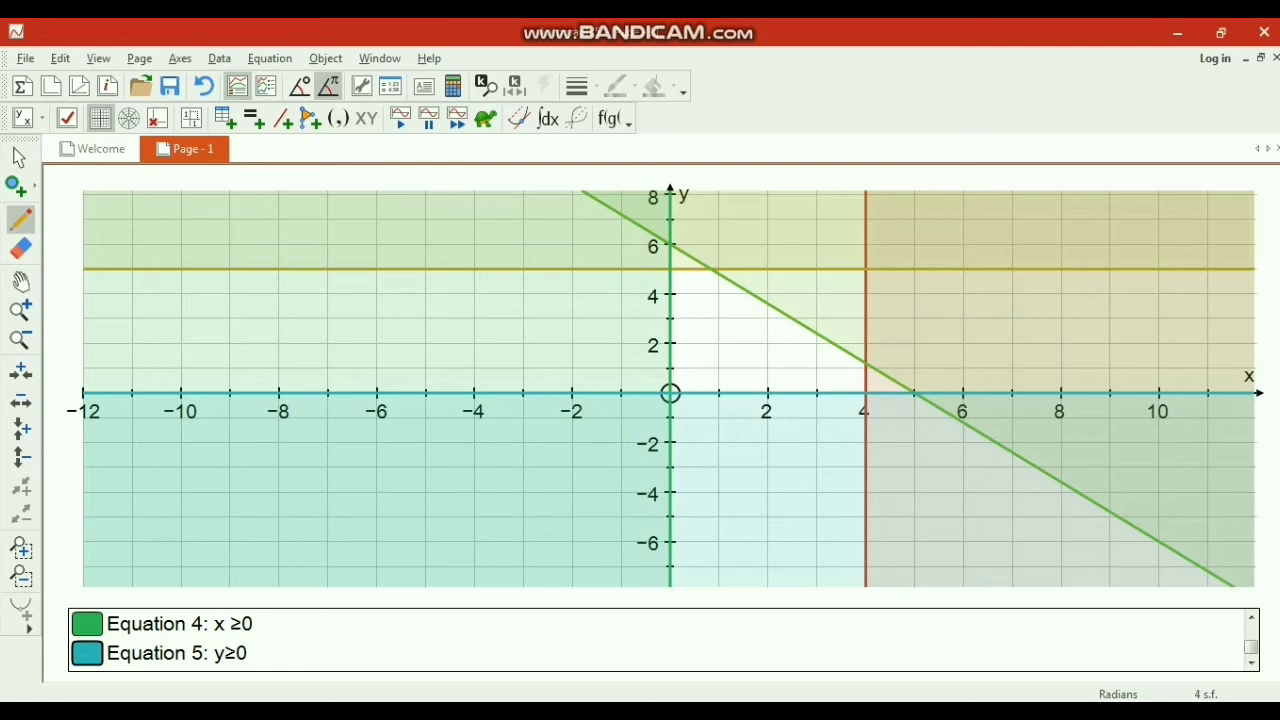
{"action": "left_click_drag", "start_coordinate": [695, 300], "coordinate": [700, 362]}
{"action": "mouse_move", "coordinate": [722, 304]}
{"action": "left_mouse_down"}
{"action": "mouse_move", "coordinate": [722, 362]}
{"action": "mouse_move", "coordinate": [738, 326]}
{"action": "mouse_move", "coordinate": [737, 360]}
{"action": "left_mouse_up"}
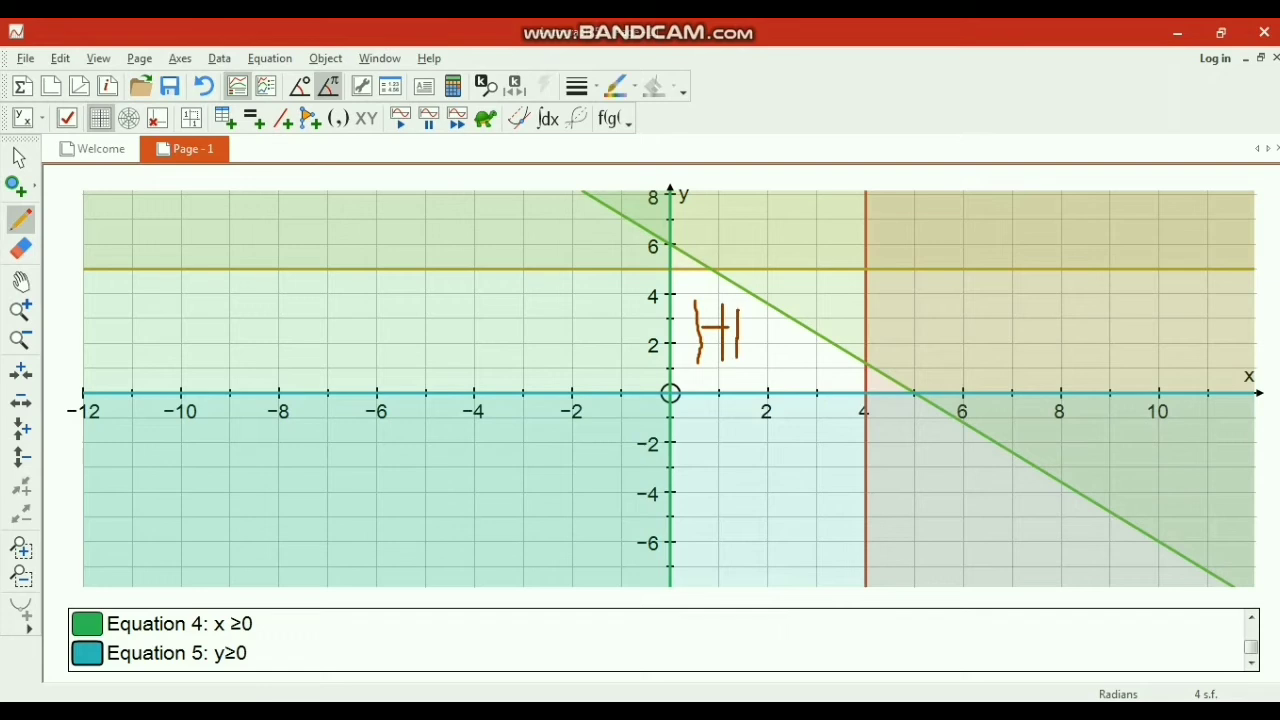
{"action": "mouse_move", "coordinate": [738, 311]}
{"action": "left_mouse_down"}
{"action": "mouse_move", "coordinate": [761, 328]}
{"action": "mouse_move", "coordinate": [739, 341]}
{"action": "left_mouse_up"}
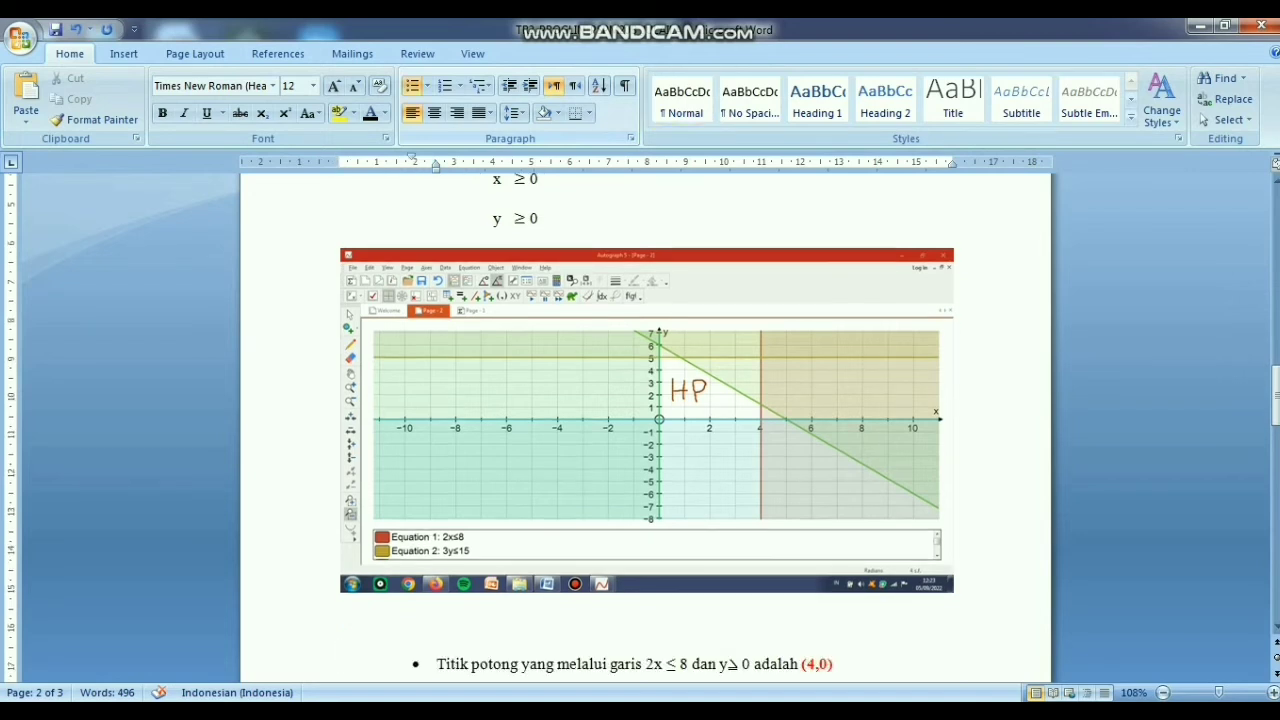
Review the constraint graph and the worked intersections of 2x ≤ 8 with y ≥ 0 and with 6x + 5y ≤ 30.
{"action": "key", "text": "Return"}
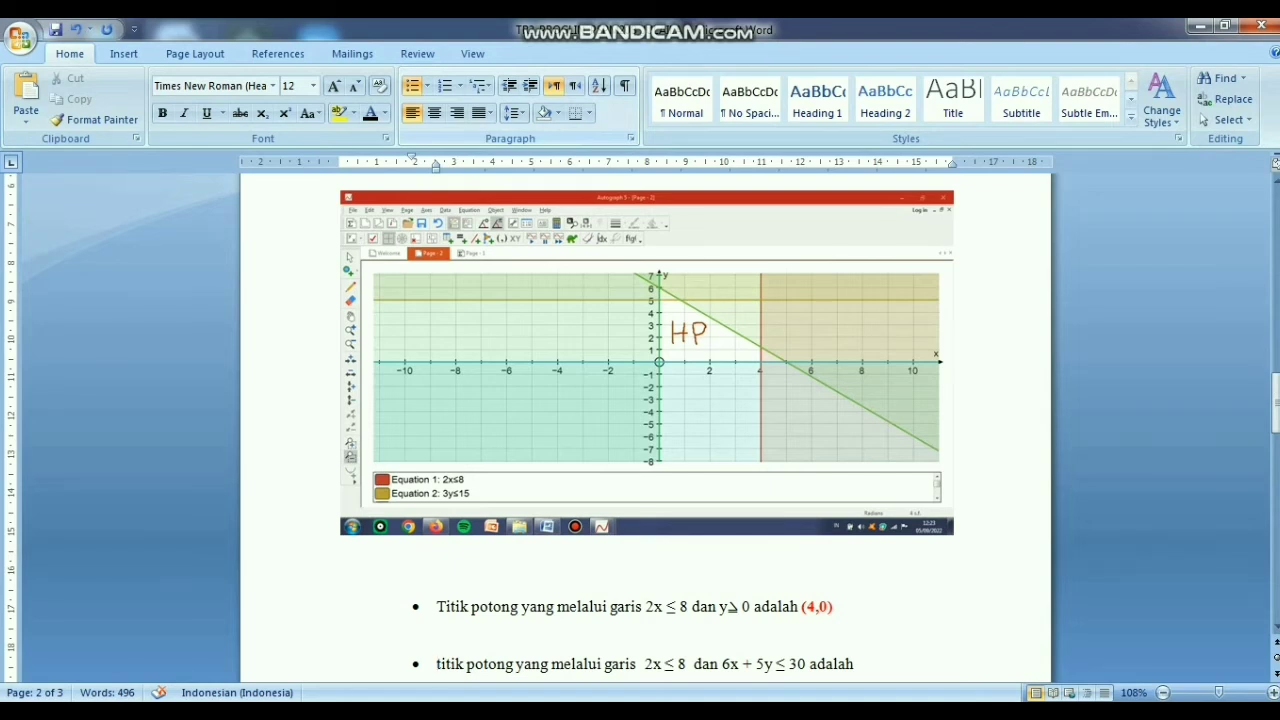
{"action": "key", "text": "Down"}
{"action": "key", "text": "Down"}
{"action": "key", "text": "Down"}
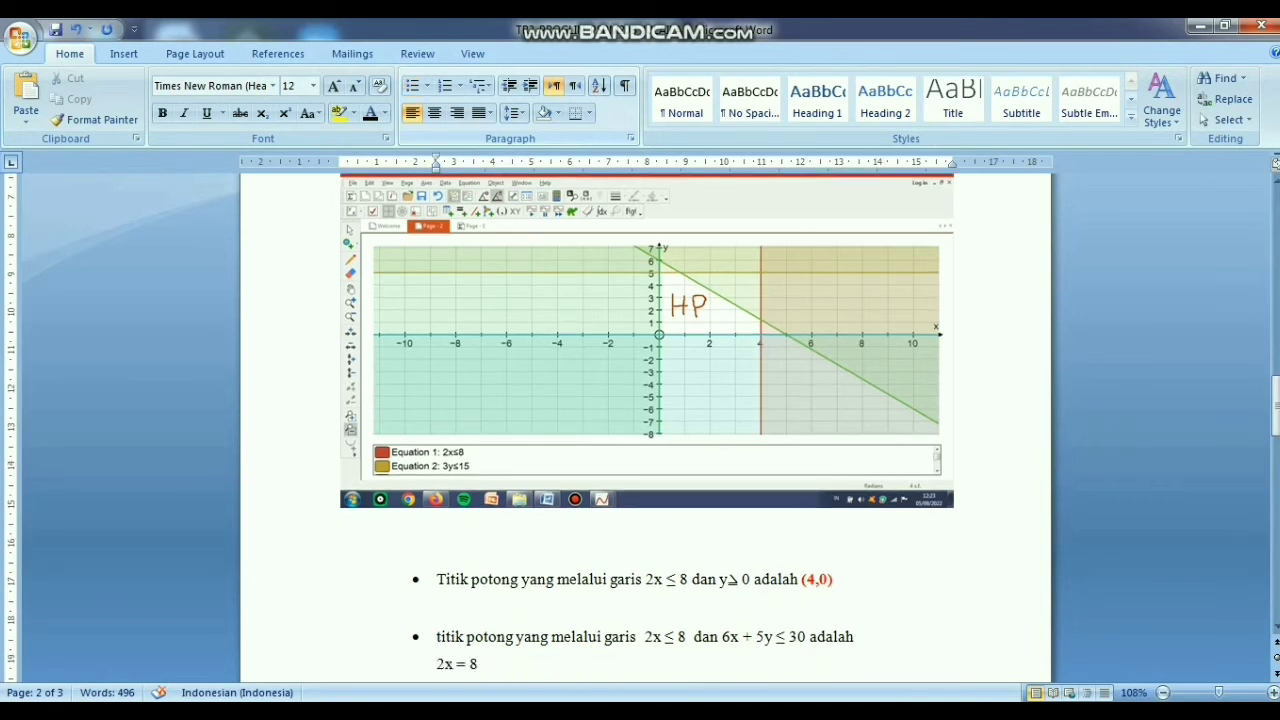
{"action": "key", "text": "Down"}
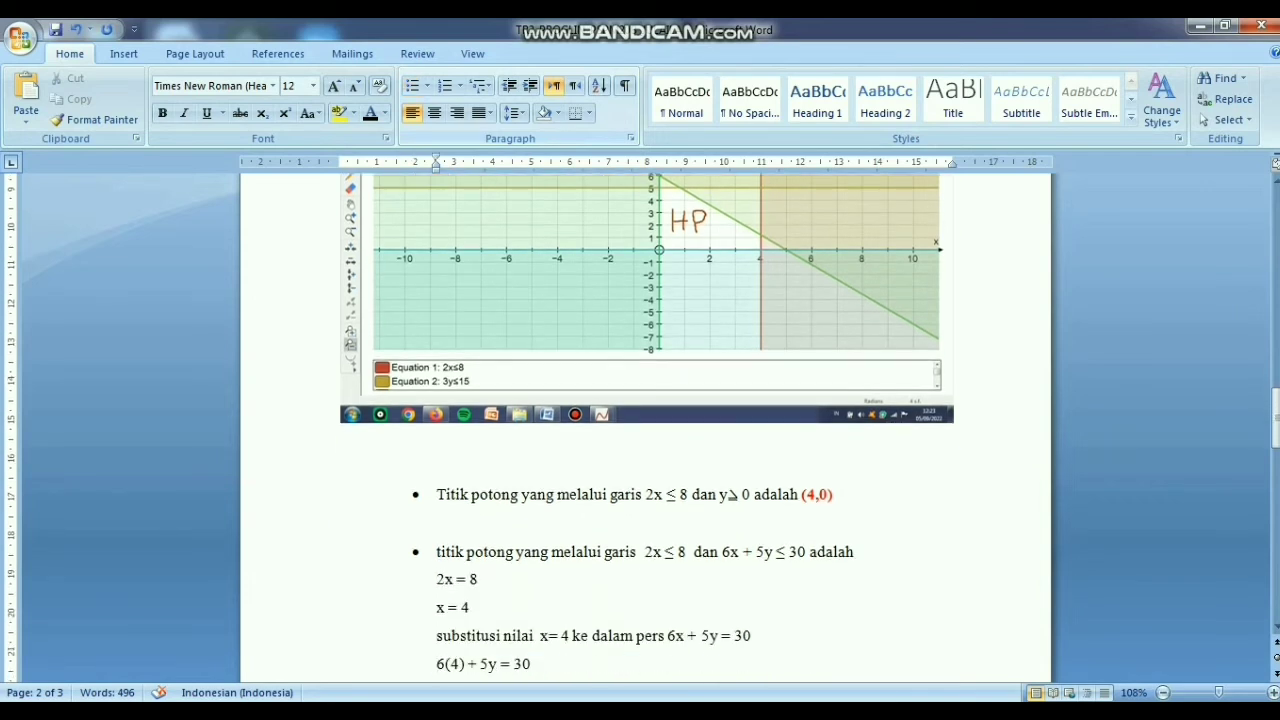
{"action": "key", "text": "Down"}
{"action": "key", "text": "Down"}
{"action": "key", "text": "Down"}
{"action": "key", "text": "Down"}
{"action": "key", "text": "Down"}
{"action": "key", "text": "Down"}
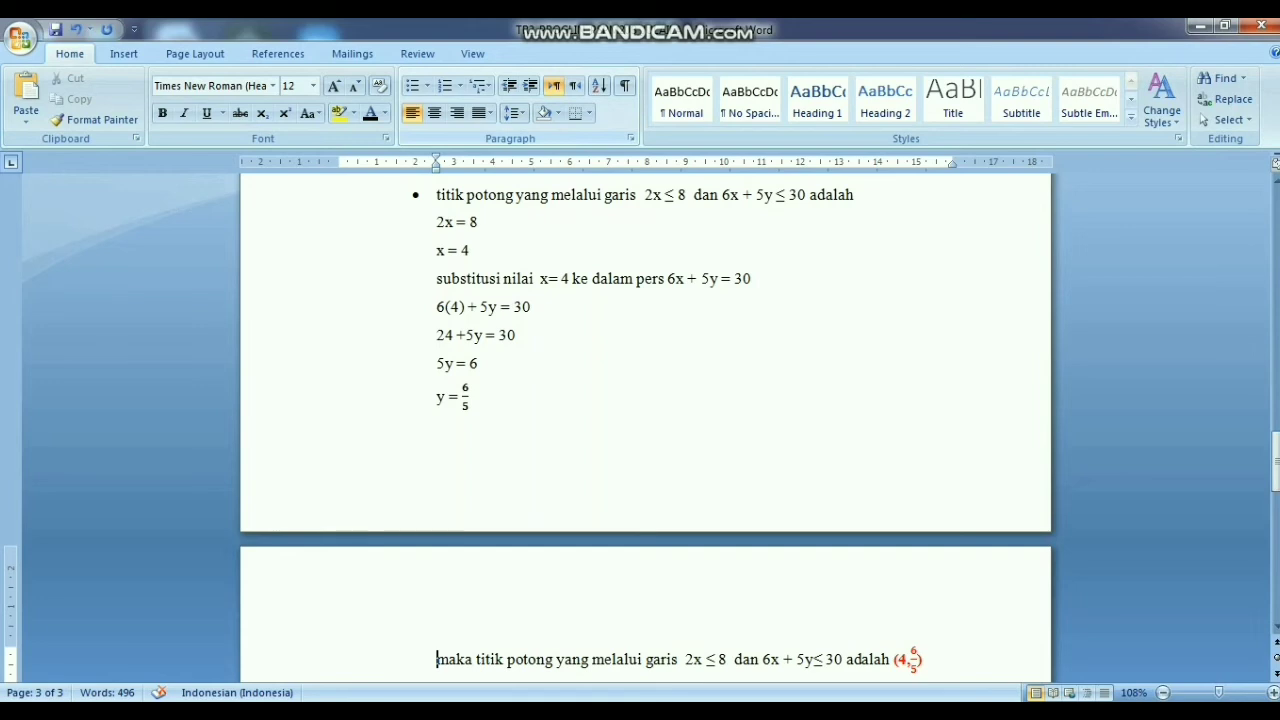
Read through the worked intersections of 6x + 5y ≤ 30 with 3y ≤ 15 and of 3y ≤ 15 with x ≥ 0.
{"action": "key", "text": "Down"}
{"action": "key", "text": "Down"}
{"action": "key", "text": "Down"}
{"action": "key", "text": "Down"}
{"action": "key", "text": "Down"}
{"action": "key", "text": "Down"}
{"action": "key", "text": "Down"}
{"action": "key", "text": "Down"}
{"action": "key", "text": "Down"}
{"action": "key", "text": "Down"}
{"action": "key", "text": "Down"}
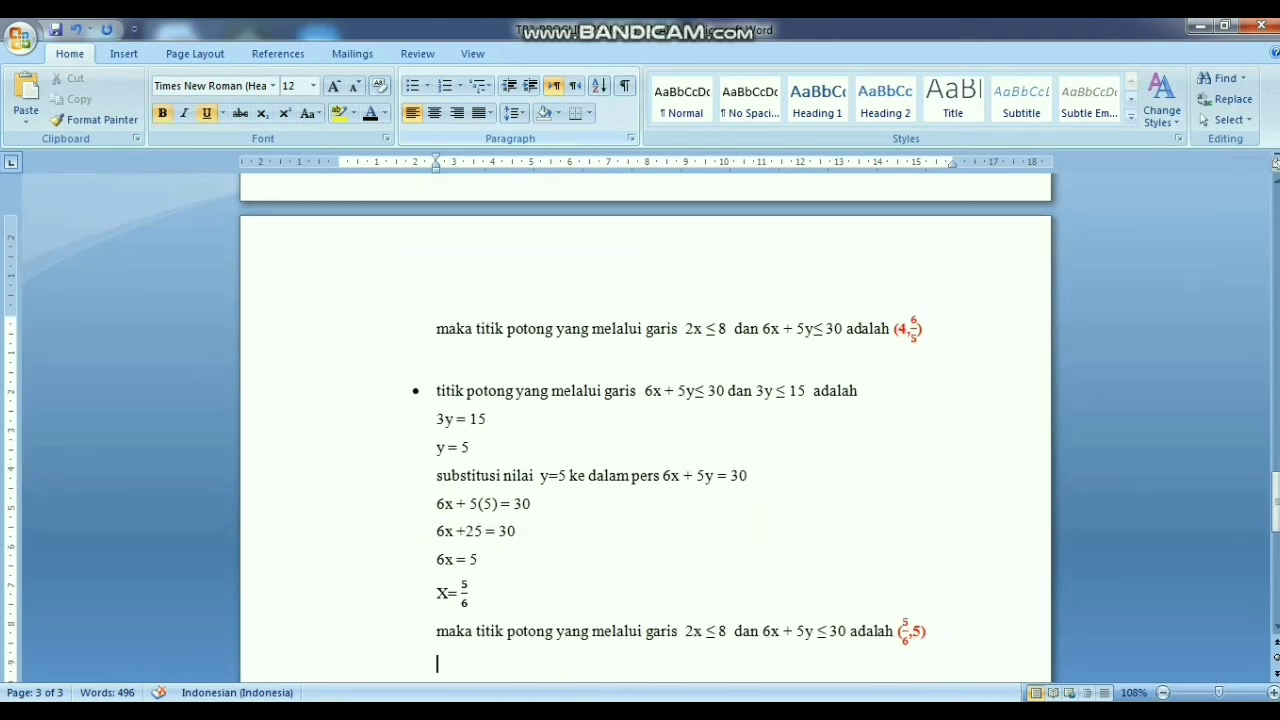
{"action": "key", "text": "Down"}
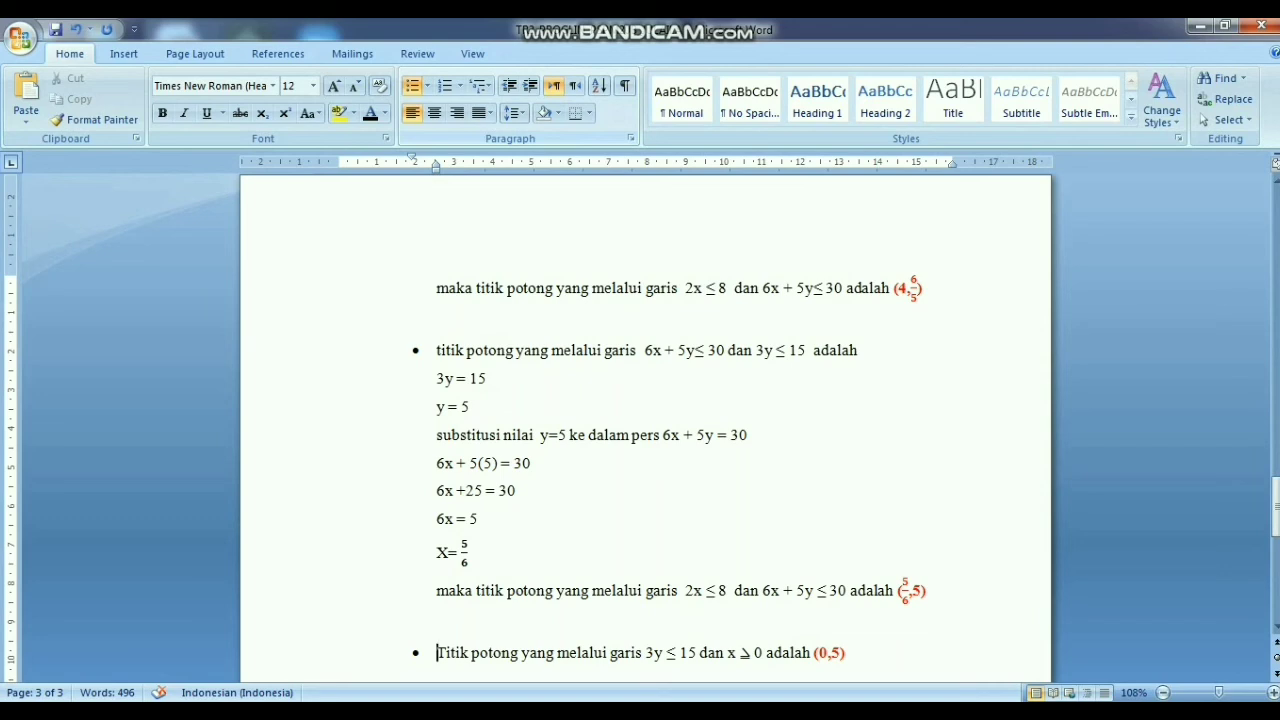
Examine the evaluation of Z = 3x + 5y at each corner point and the concluding paragraph on maximum profit.
{"action": "key", "text": "Down"}
{"action": "key", "text": "Down"}
{"action": "key", "text": "Down"}
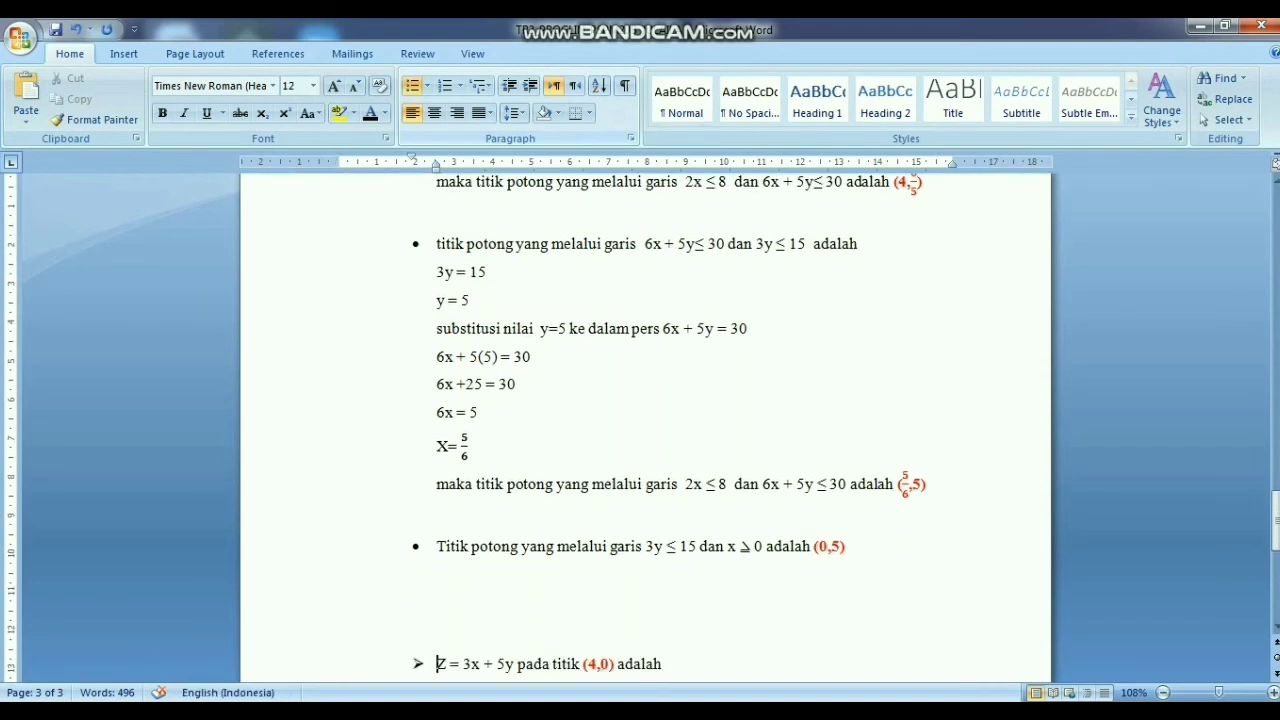
{"action": "key", "text": "Down"}
{"action": "key", "text": "Down"}
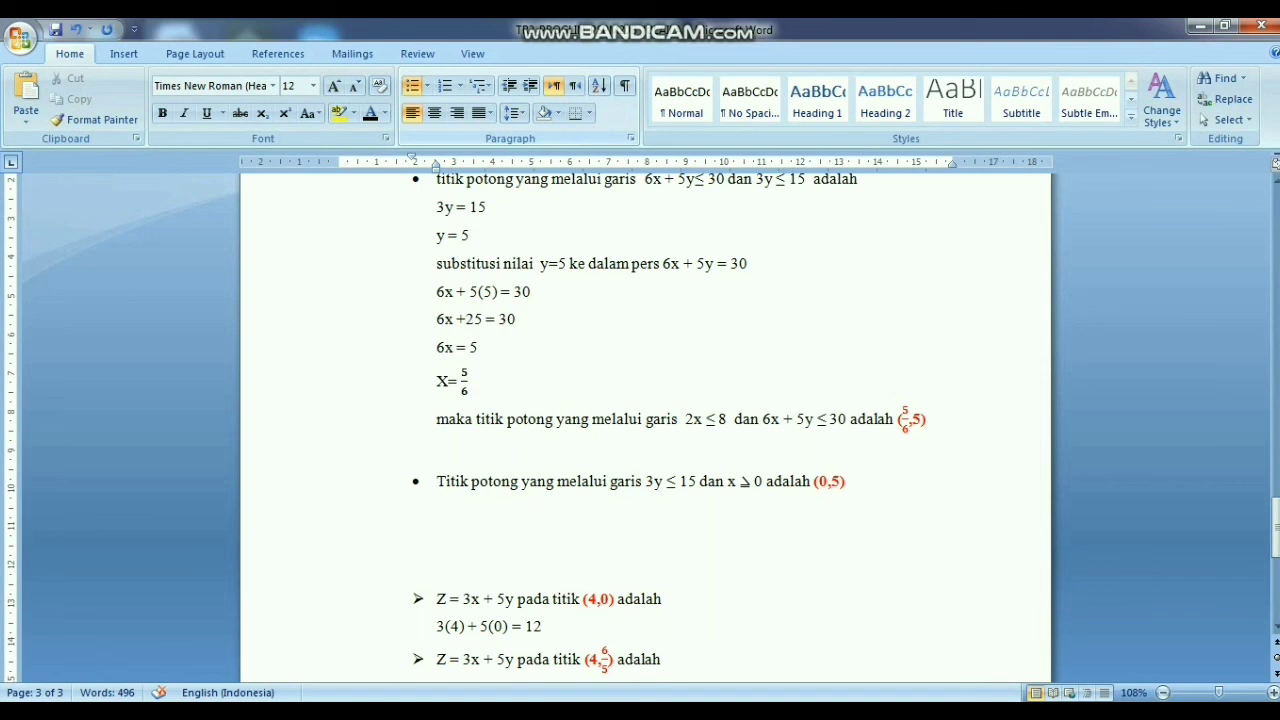
{"action": "key", "text": "Down"}
{"action": "key", "text": "Down"}
{"action": "key", "text": "Down"}
{"action": "key", "text": "Down"}
{"action": "key", "text": "Down"}
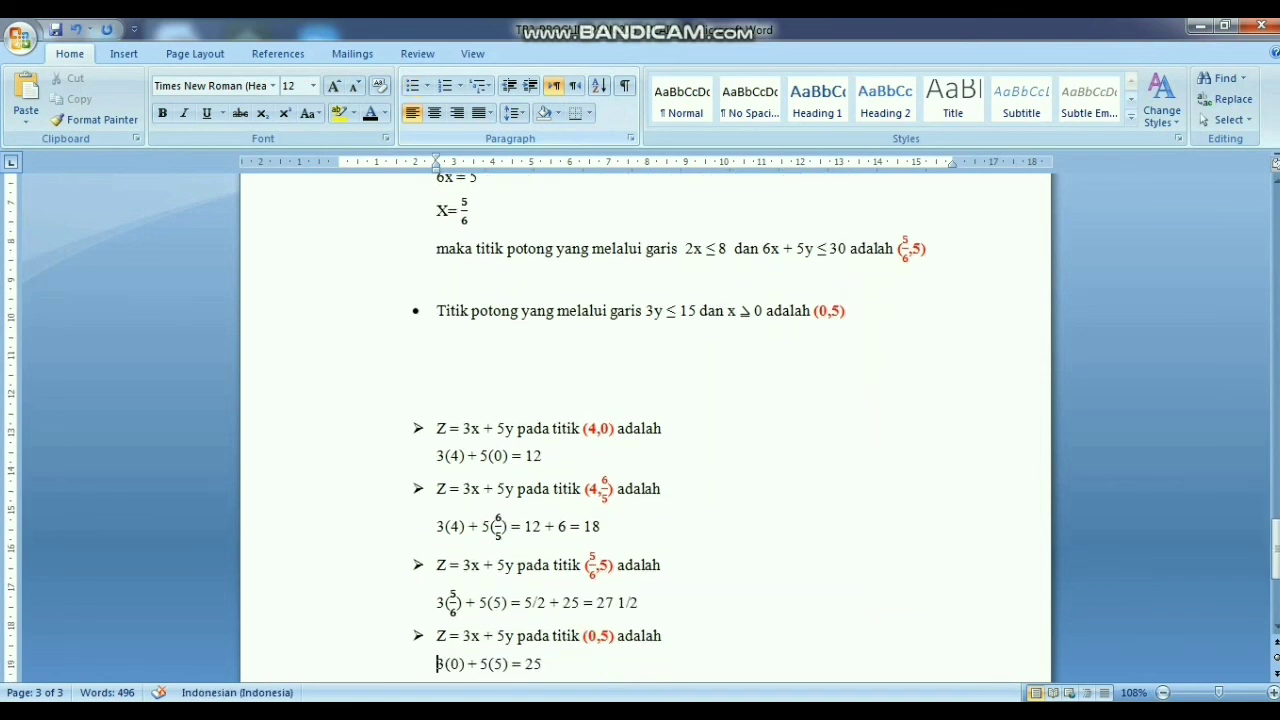
{"action": "key", "text": "Down"}
{"action": "key", "text": "Down"}
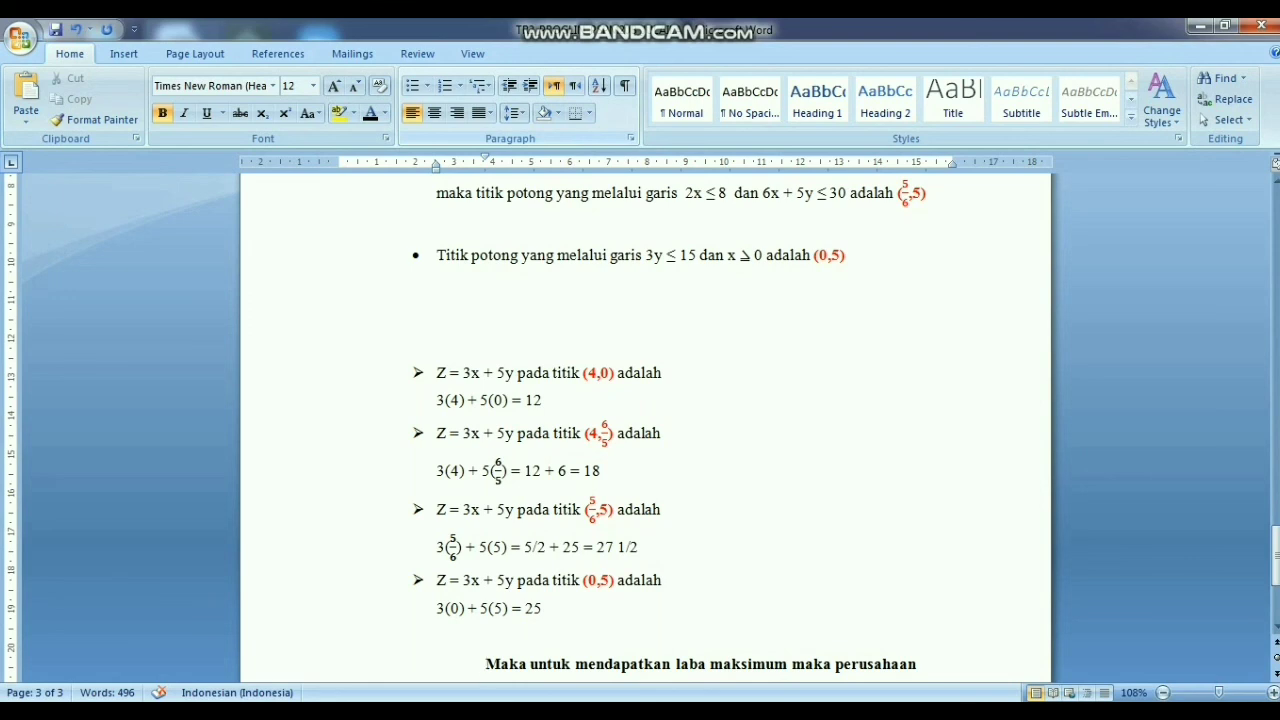
{"action": "key", "text": "Down"}
{"action": "key", "text": "Down"}
{"action": "key", "text": "Down"}
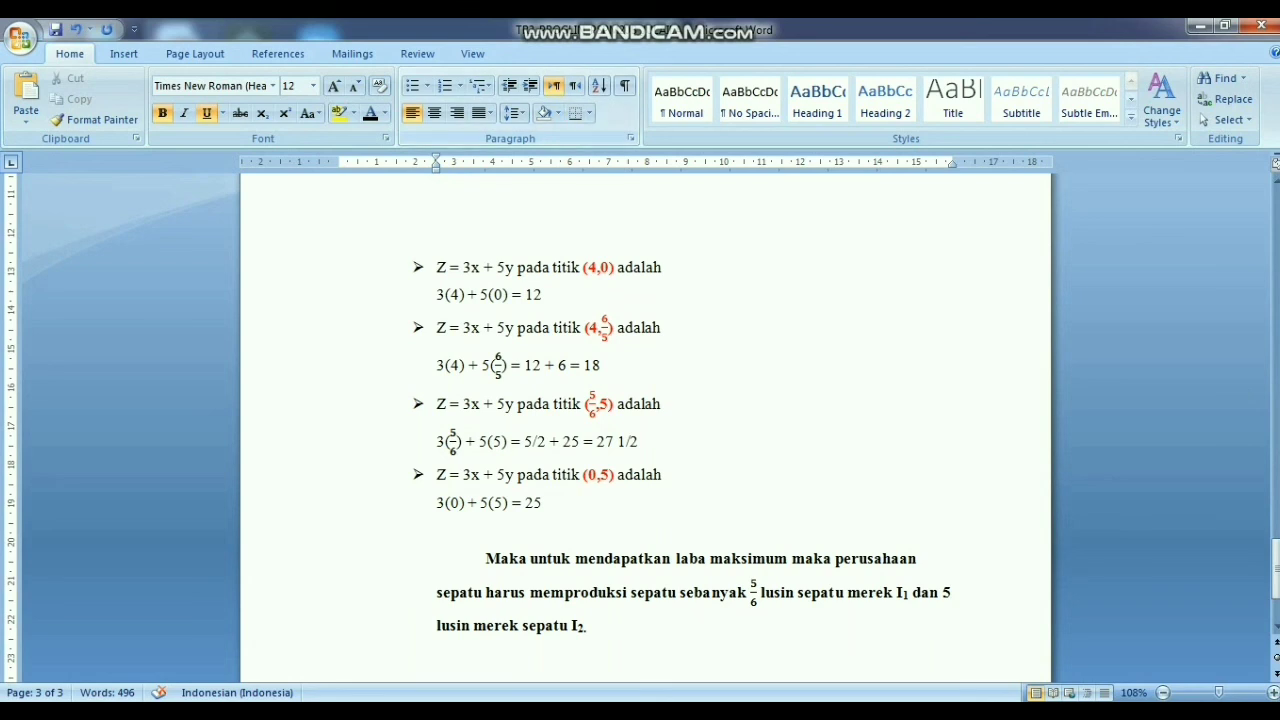
Return to the beginning of the document and reread the BATA shoe production problem statement.
{"action": "key", "text": "ctrl+Home"}
{"action": "key", "text": "Down"}
{"action": "key", "text": "Down"}
{"action": "key", "text": "Down"}
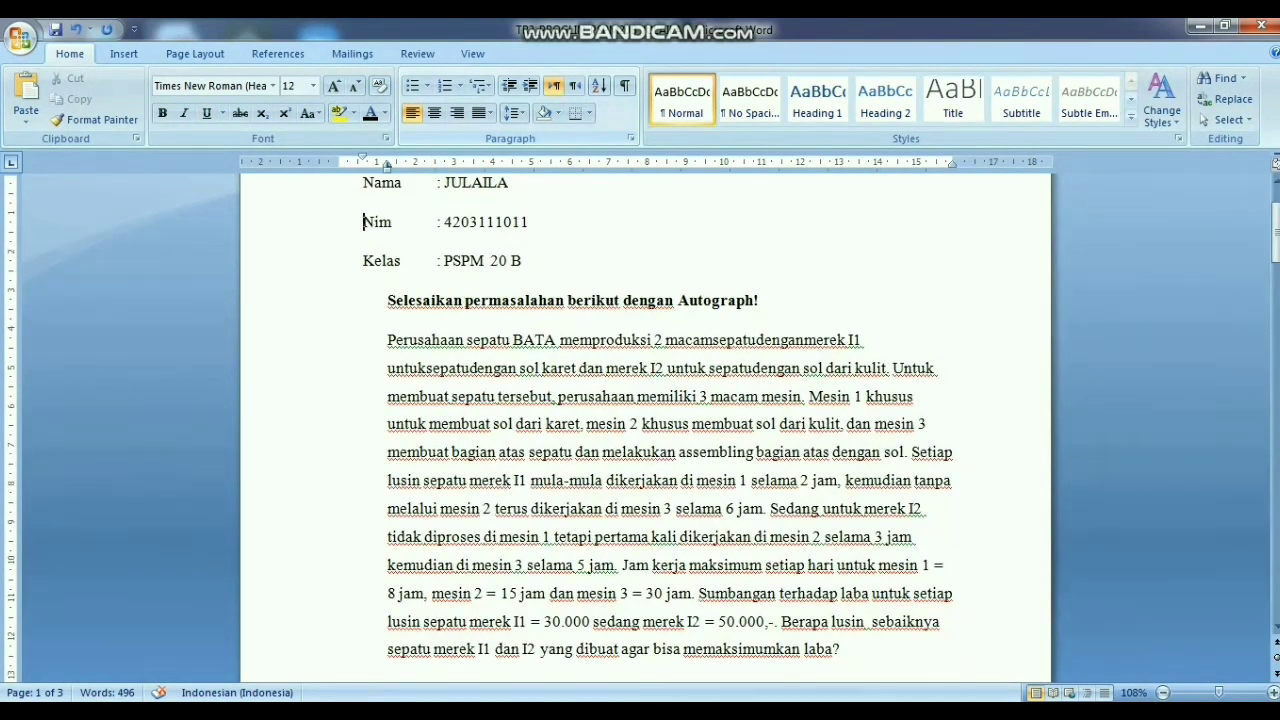
{"action": "key", "text": "Down"}
{"action": "key", "text": "Down"}
{"action": "key", "text": "Down"}
{"action": "key", "text": "Down"}
{"action": "key", "text": "Down"}
{"action": "key", "text": "Down"}
{"action": "key", "text": "Down"}
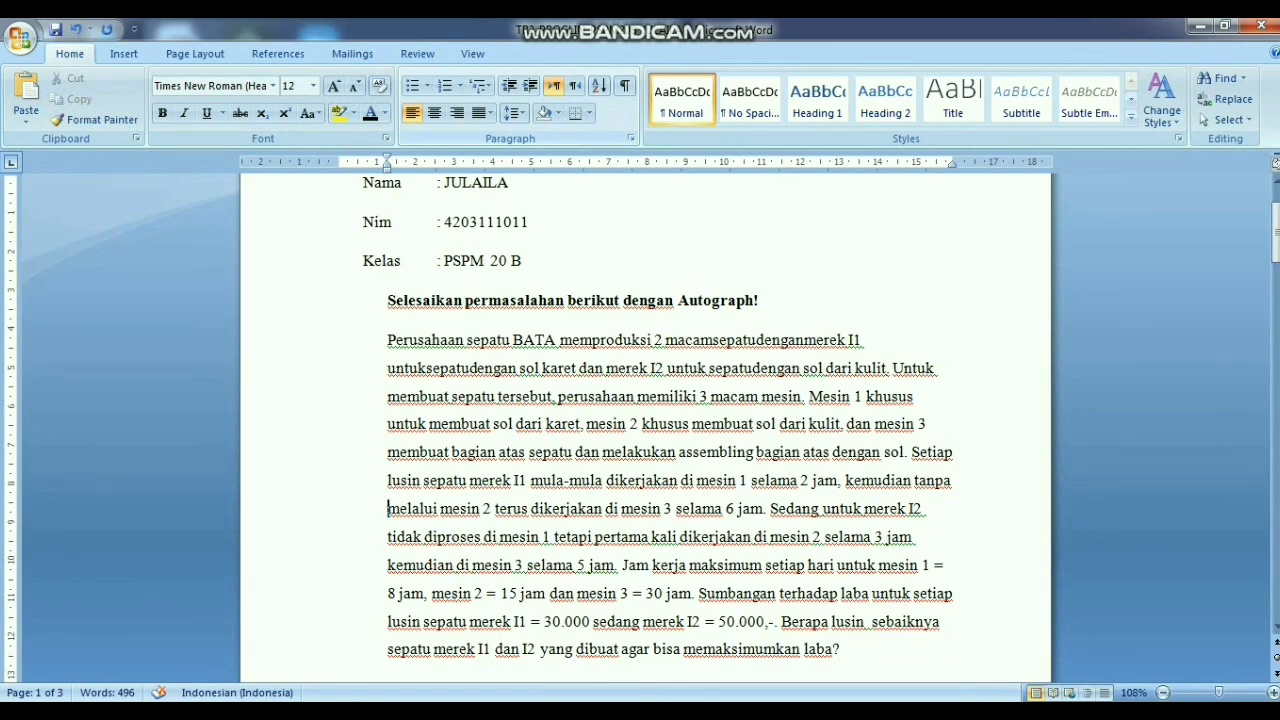